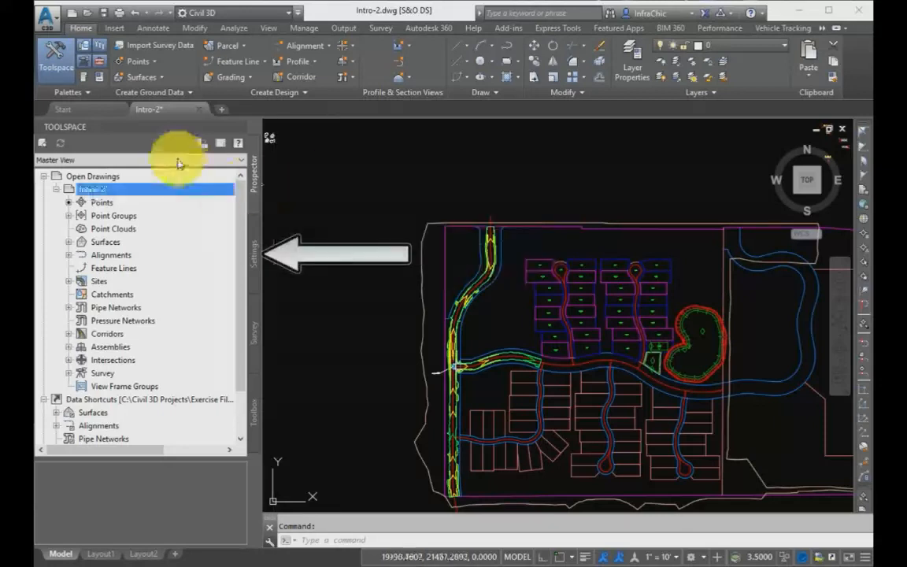
Review the Distance unit and precision in Intro-2's ambient drawing settings, leaving the settings unchanged.
{"action": "left_click", "coordinate": [252, 254]}
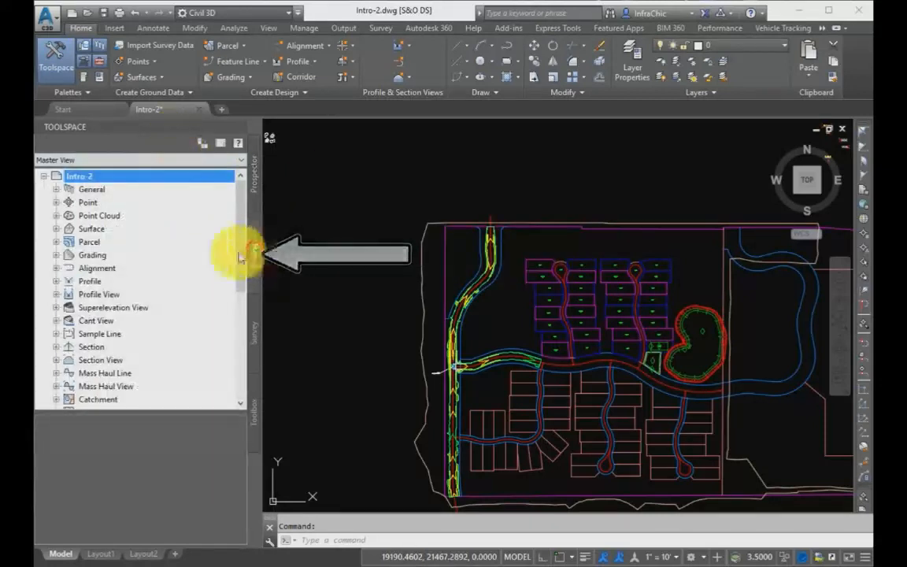
{"action": "right_click", "coordinate": [122, 176]}
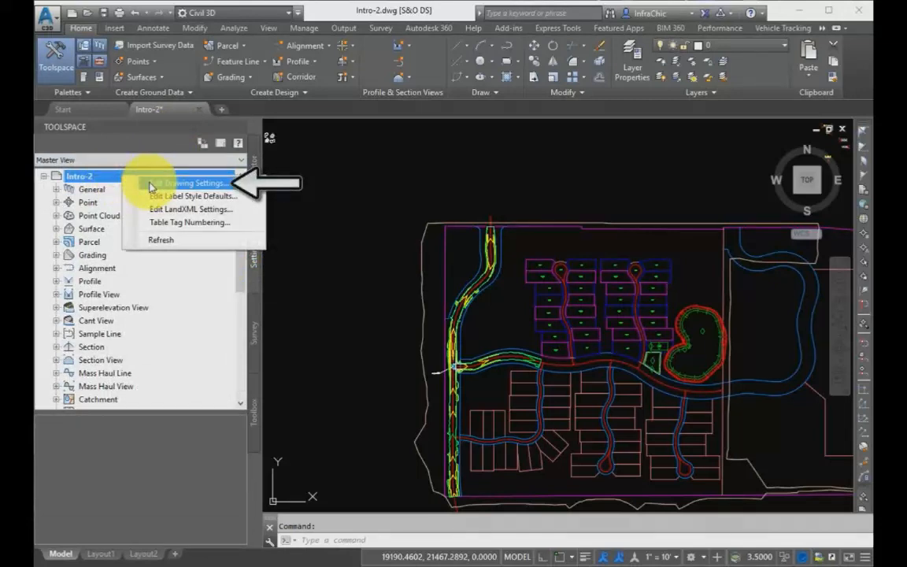
{"action": "left_click", "coordinate": [150, 183]}
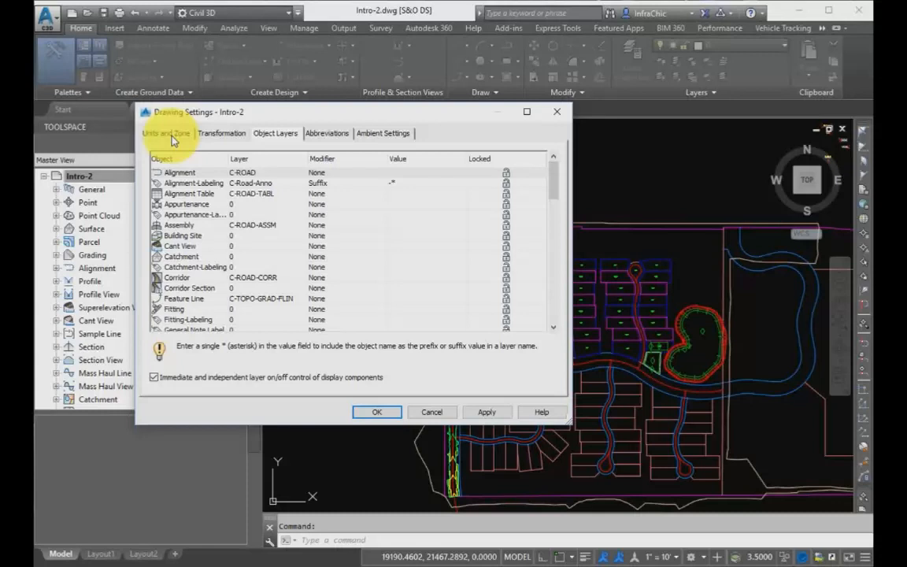
{"action": "left_click", "coordinate": [382, 133]}
{"action": "left_click", "coordinate": [159, 227]}
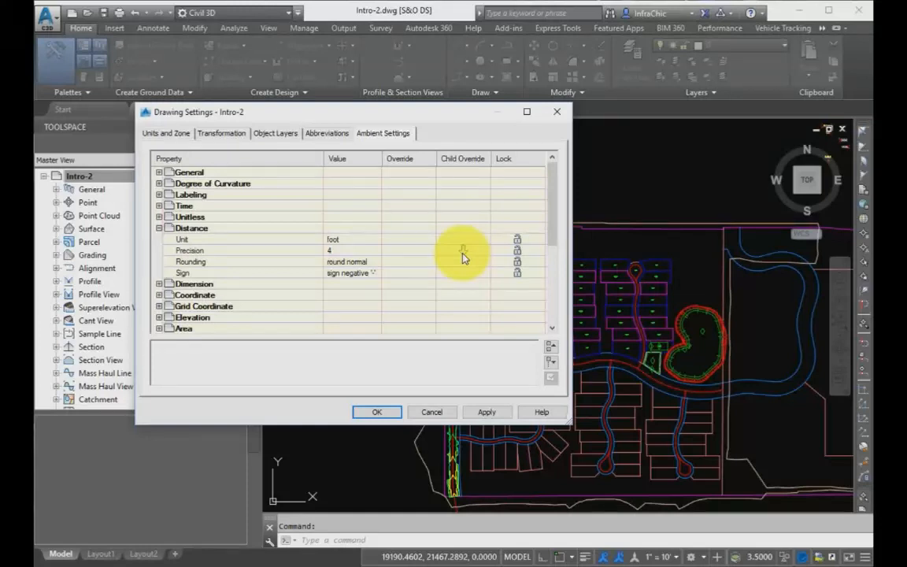
{"action": "left_click", "coordinate": [432, 413]}
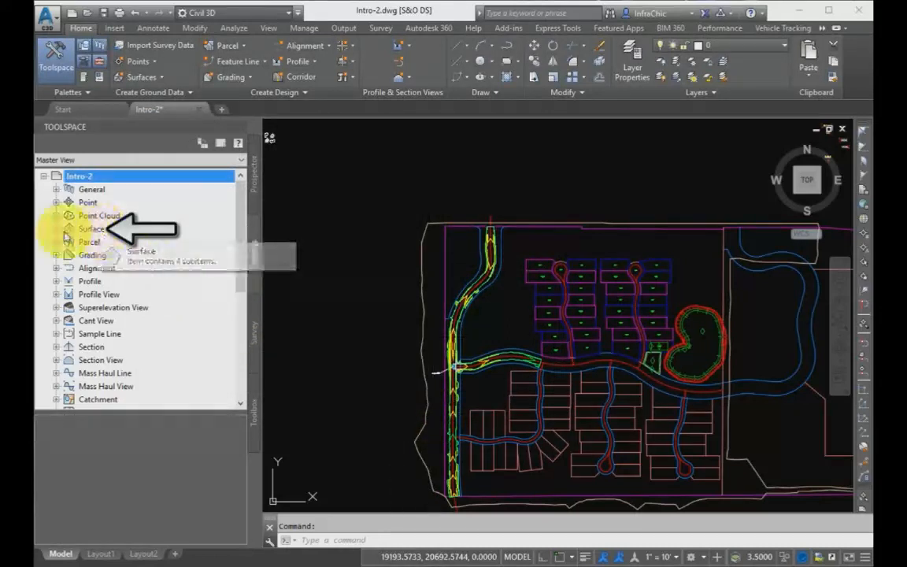
Inspect the Distance values and their overrides in the Surface feature settings.
{"action": "left_click", "coordinate": [55, 229]}
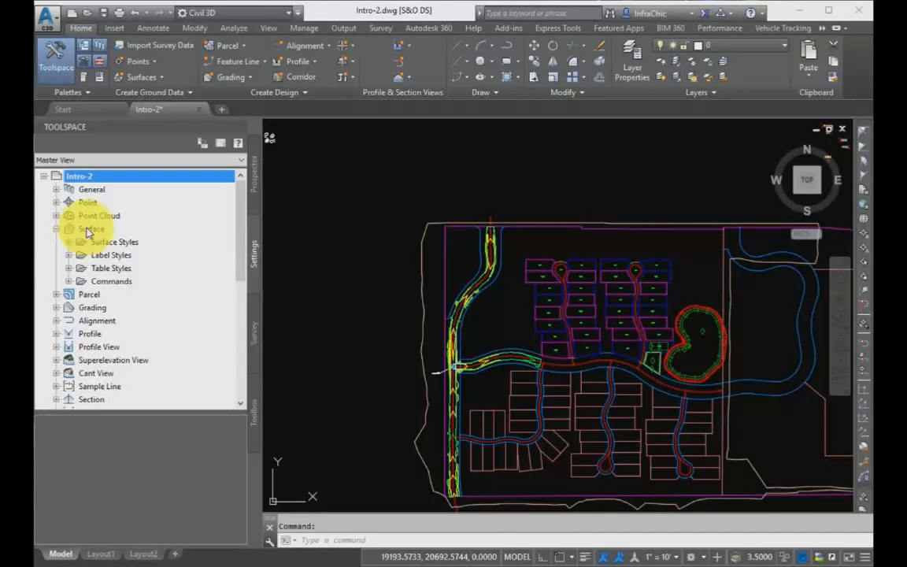
{"action": "right_click", "coordinate": [87, 231]}
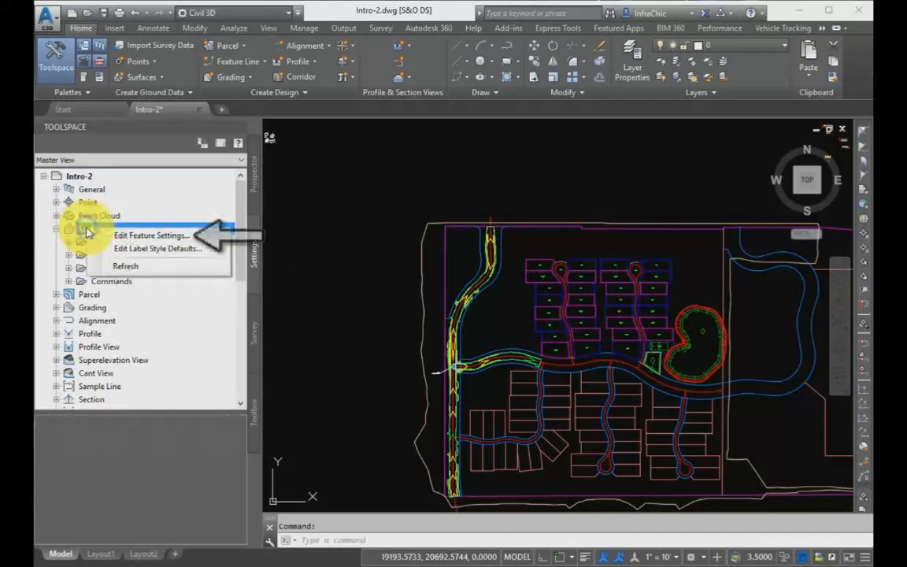
{"action": "left_click", "coordinate": [134, 237]}
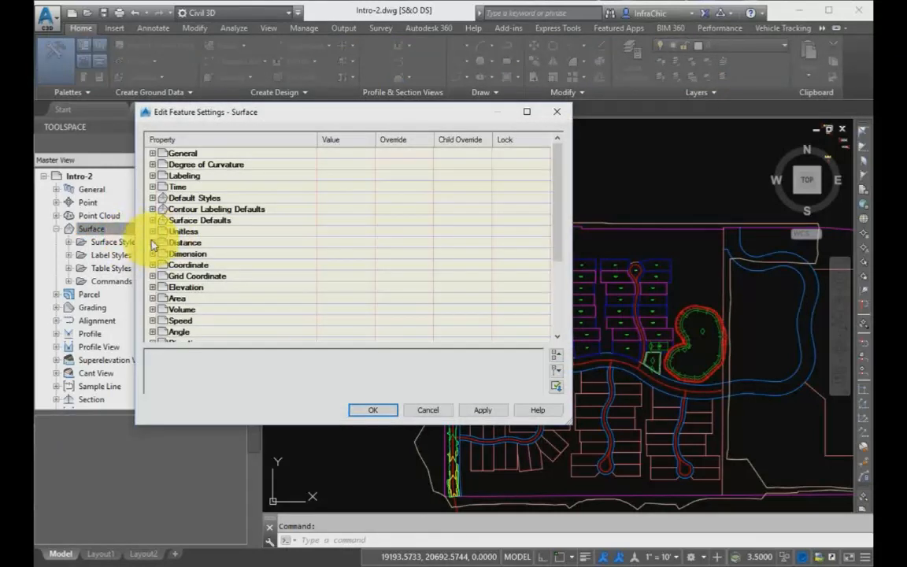
{"action": "left_click", "coordinate": [153, 242]}
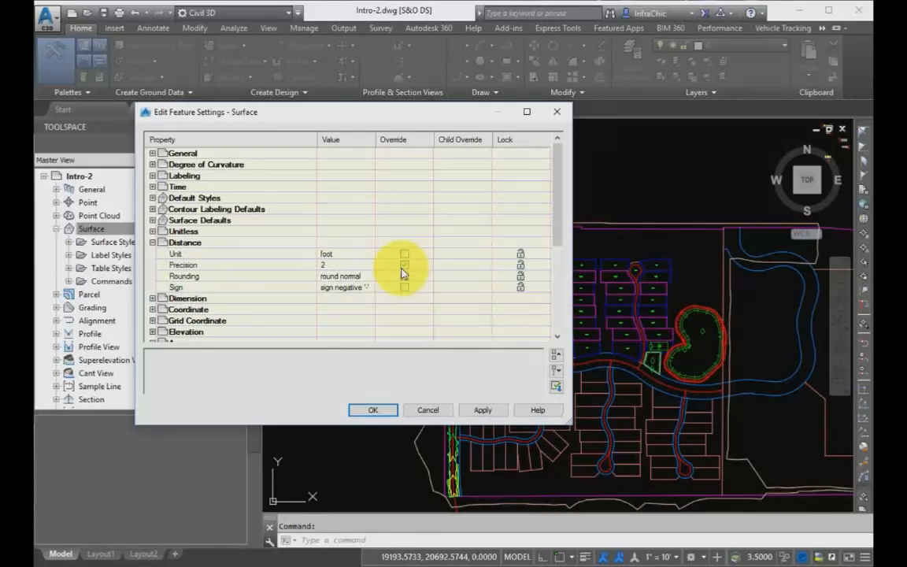
{"action": "left_click", "coordinate": [372, 409]}
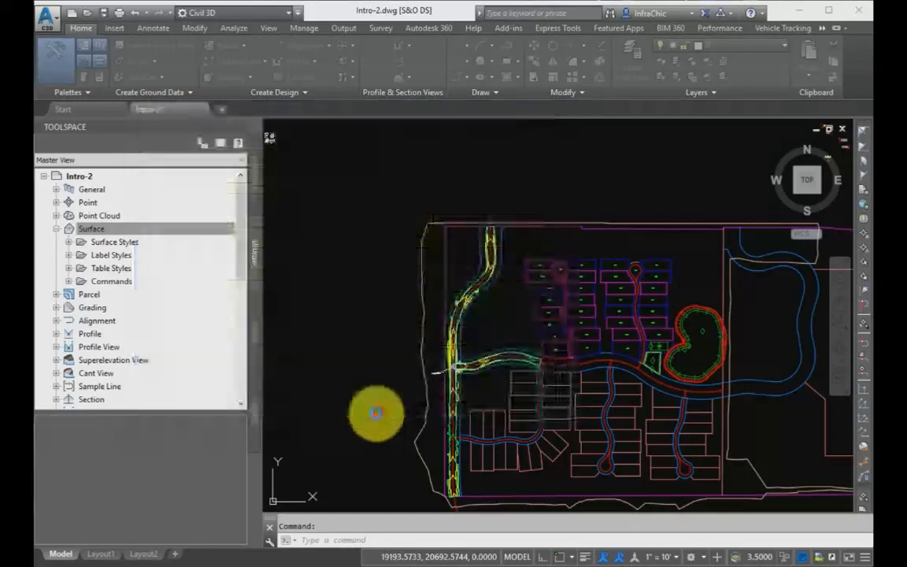
Recheck the drawing-level ambient Distance settings for a child override on Precision, then dismiss them.
{"action": "right_click", "coordinate": [82, 181]}
{"action": "left_click", "coordinate": [100, 177]}
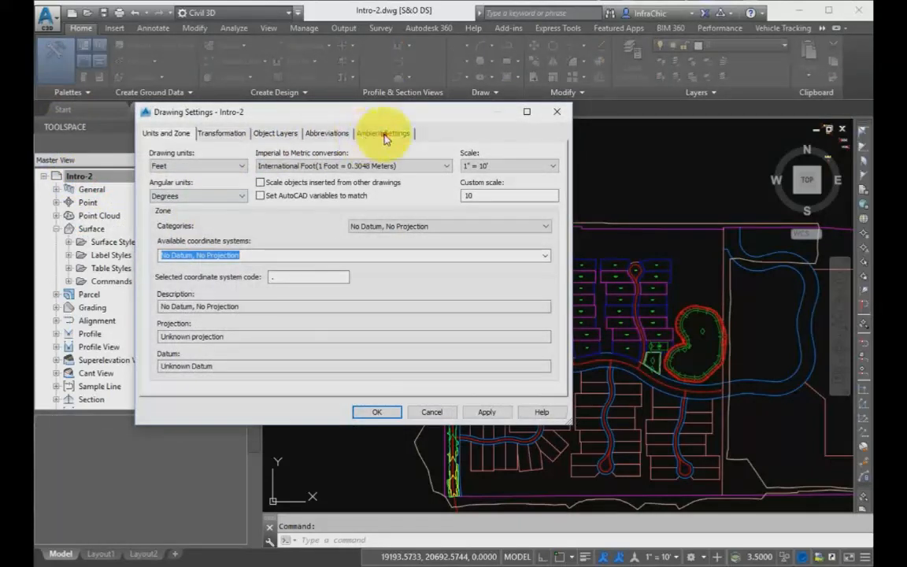
{"action": "left_click", "coordinate": [383, 134]}
{"action": "left_click", "coordinate": [157, 228]}
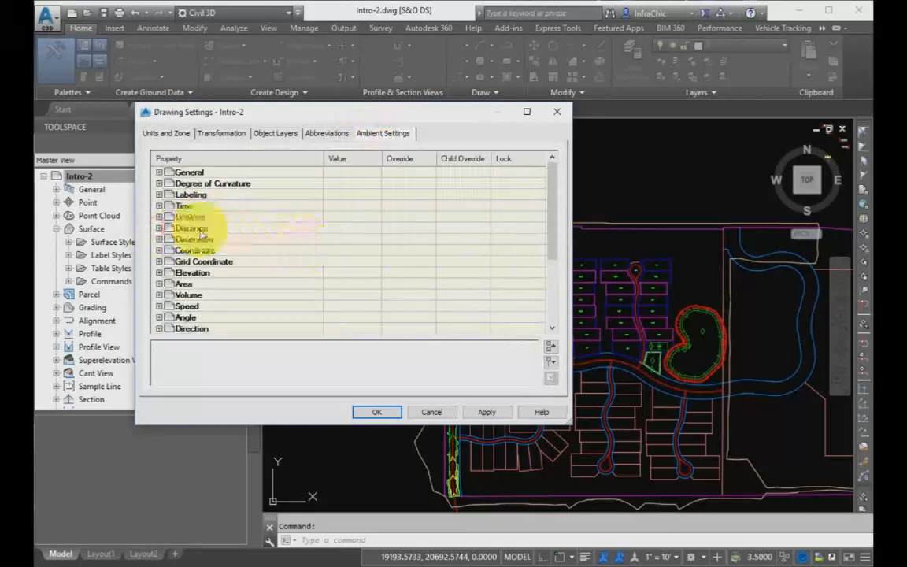
{"action": "left_click", "coordinate": [159, 228]}
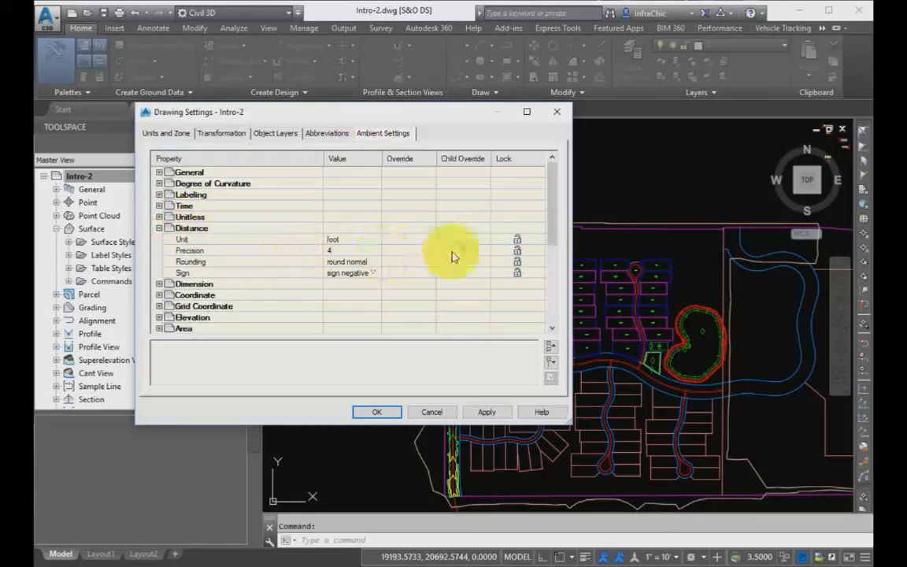
{"action": "left_click", "coordinate": [432, 412]}
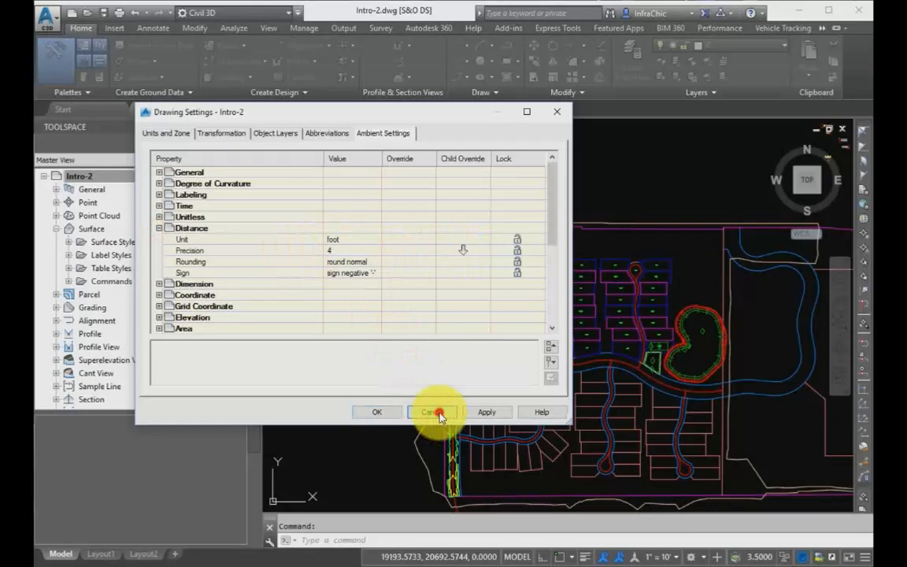
Open the Surface feature settings and expand Default Styles, Contour Labeling Defaults and Surface Defaults.
{"action": "right_click", "coordinate": [95, 228]}
{"action": "left_click", "coordinate": [119, 232]}
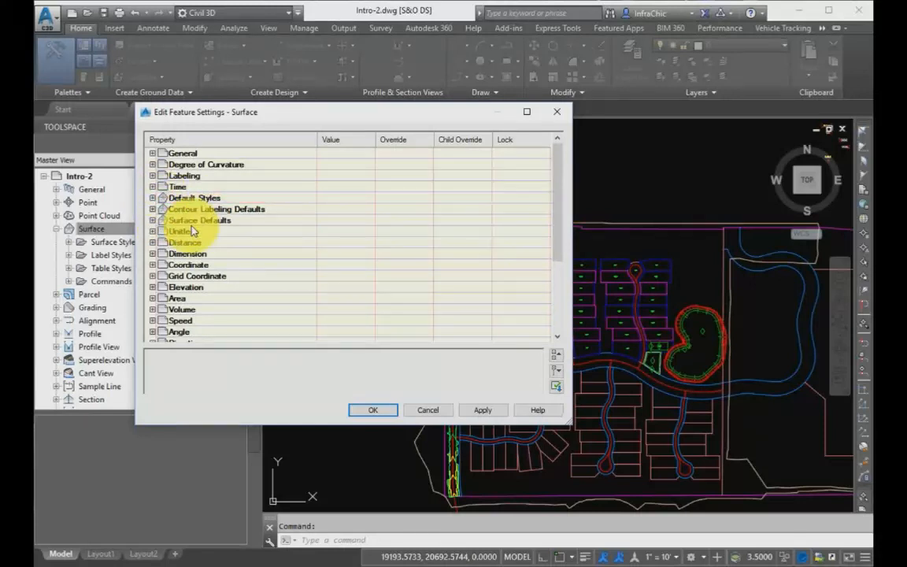
{"action": "left_click", "coordinate": [153, 198]}
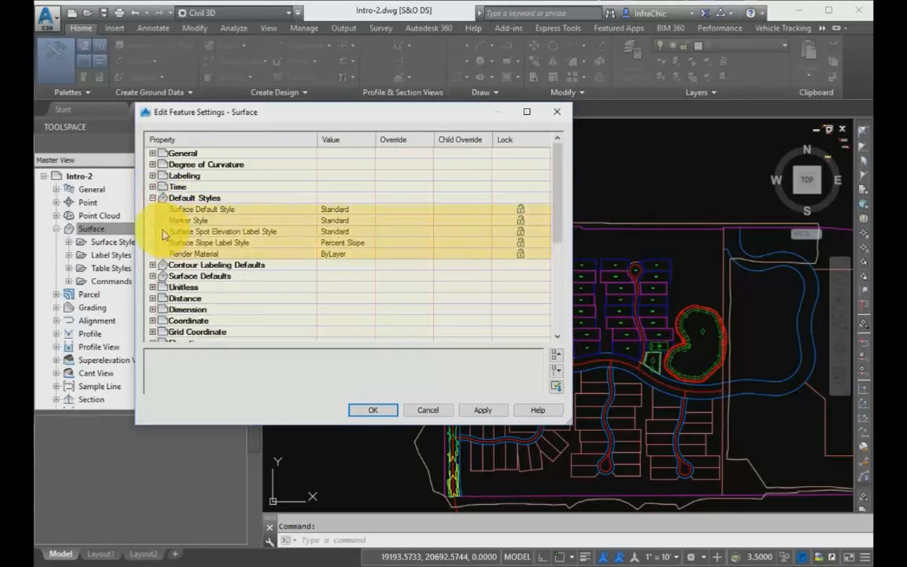
{"action": "left_click", "coordinate": [153, 265]}
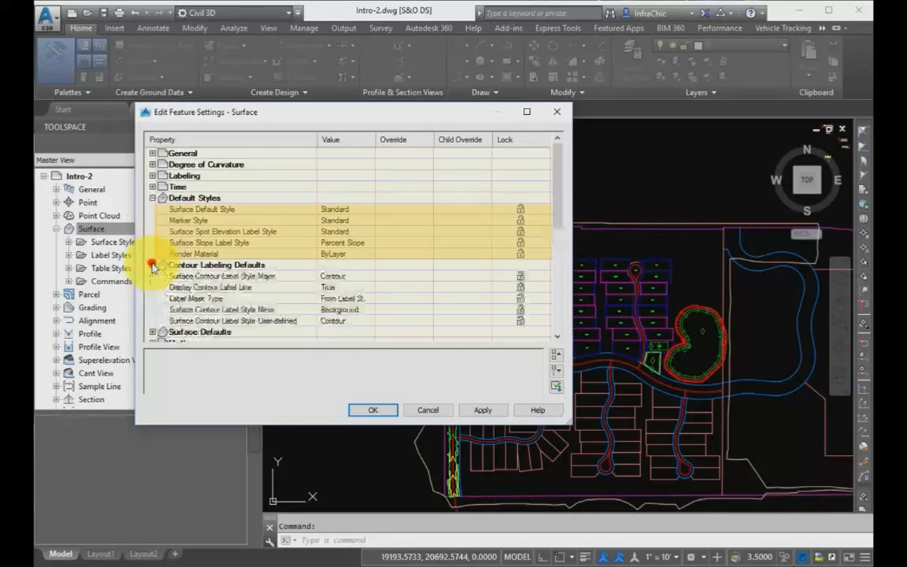
{"action": "left_click", "coordinate": [153, 331]}
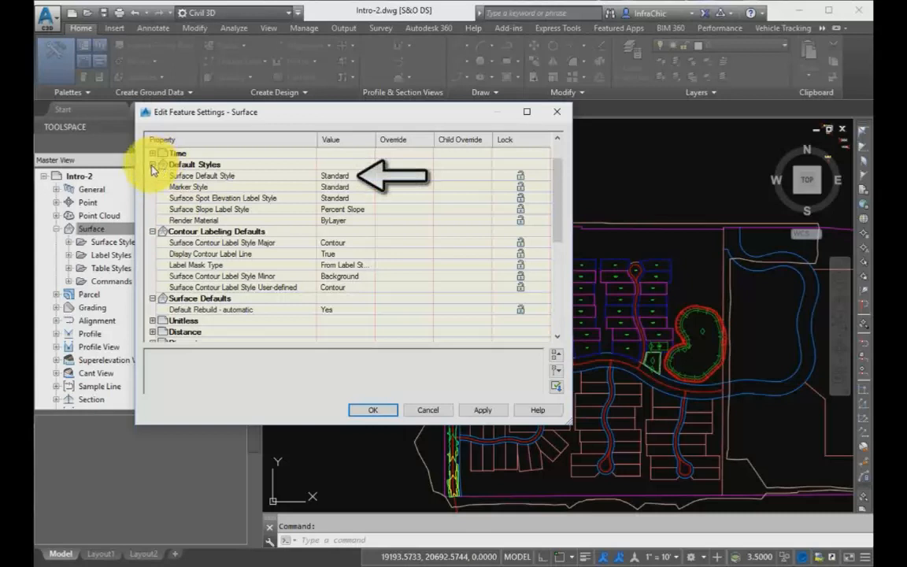
Set the Surface Default Style to EG 1' & 5'.
{"action": "left_click", "coordinate": [334, 176]}
{"action": "left_click", "coordinate": [367, 175]}
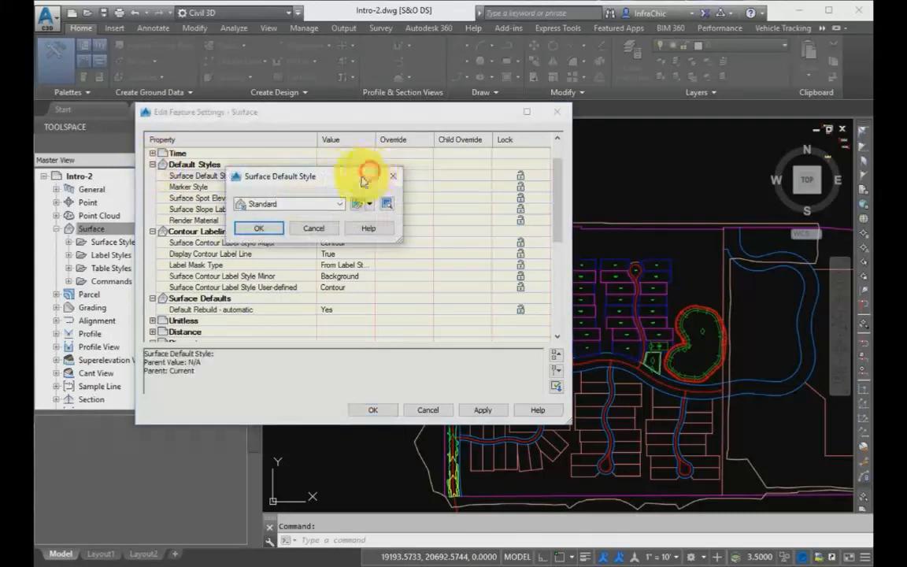
{"action": "left_click", "coordinate": [334, 206]}
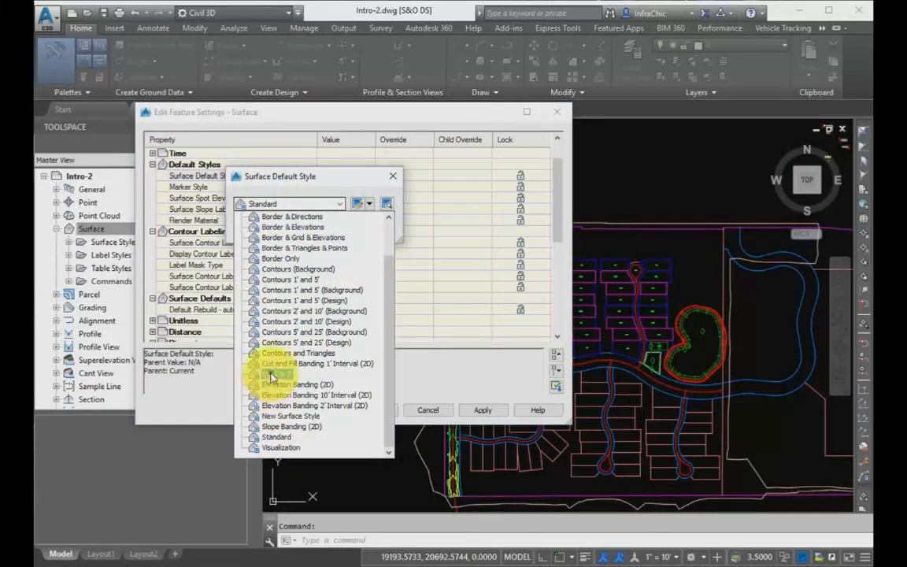
{"action": "left_click", "coordinate": [272, 368]}
{"action": "left_click", "coordinate": [266, 228]}
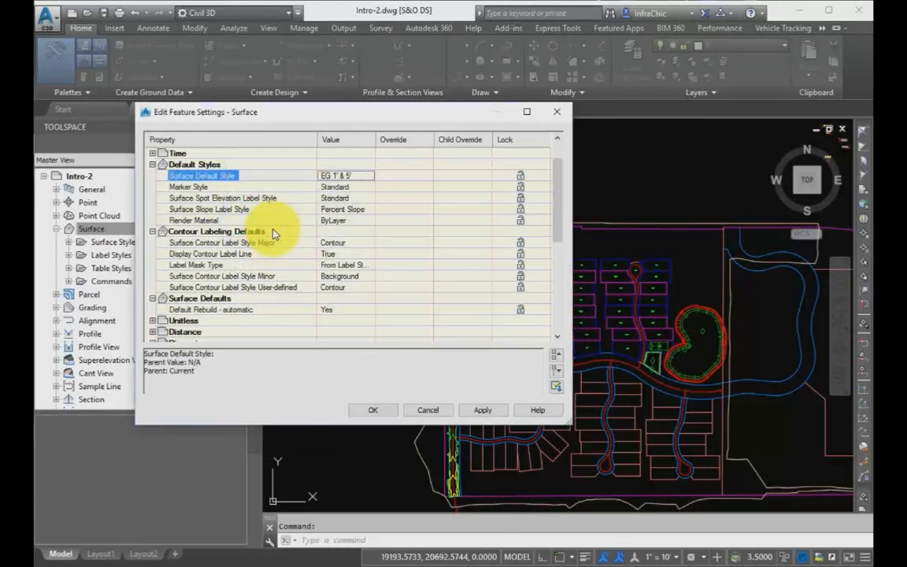
Choose Yes for Default Rebuild - automatic and accept the Surface feature settings.
{"action": "left_click", "coordinate": [334, 309]}
{"action": "left_click", "coordinate": [339, 310]}
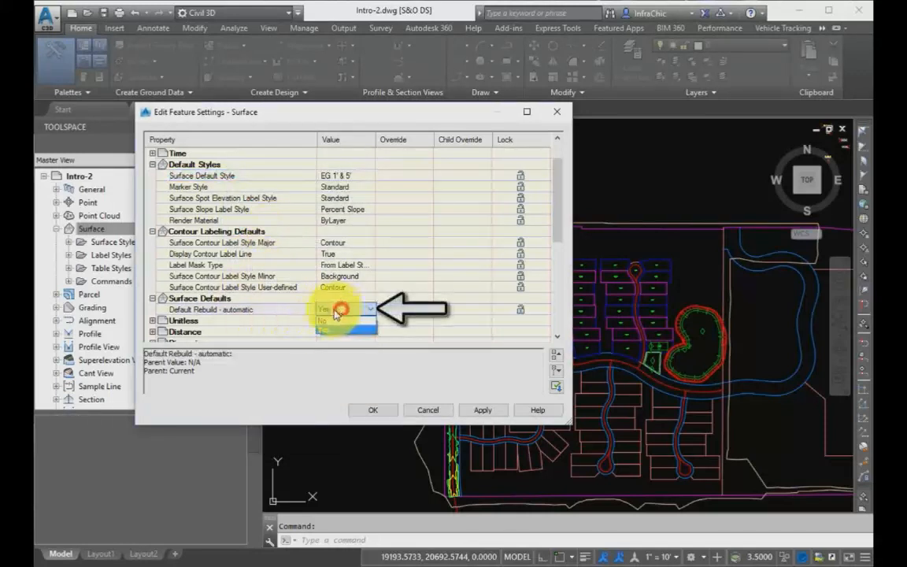
{"action": "left_click", "coordinate": [327, 328]}
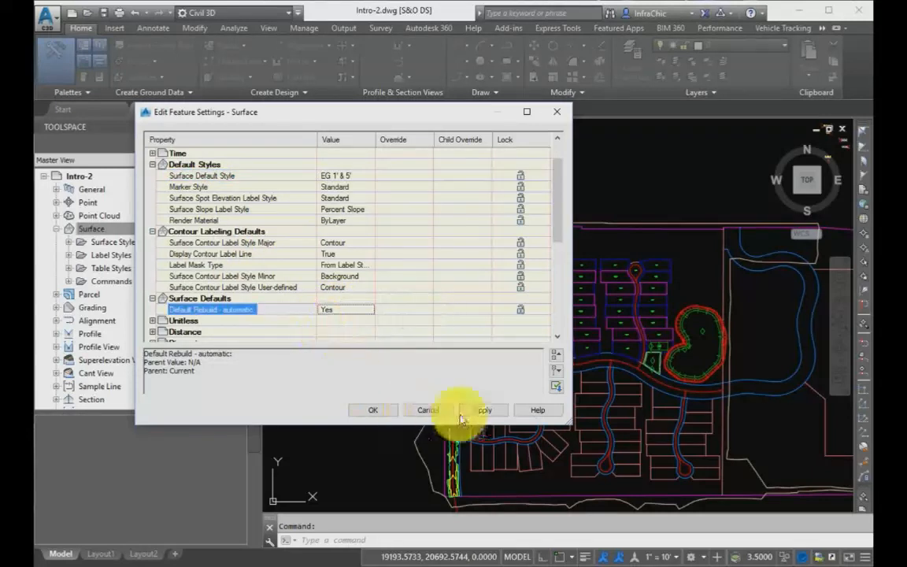
{"action": "left_click", "coordinate": [373, 410]}
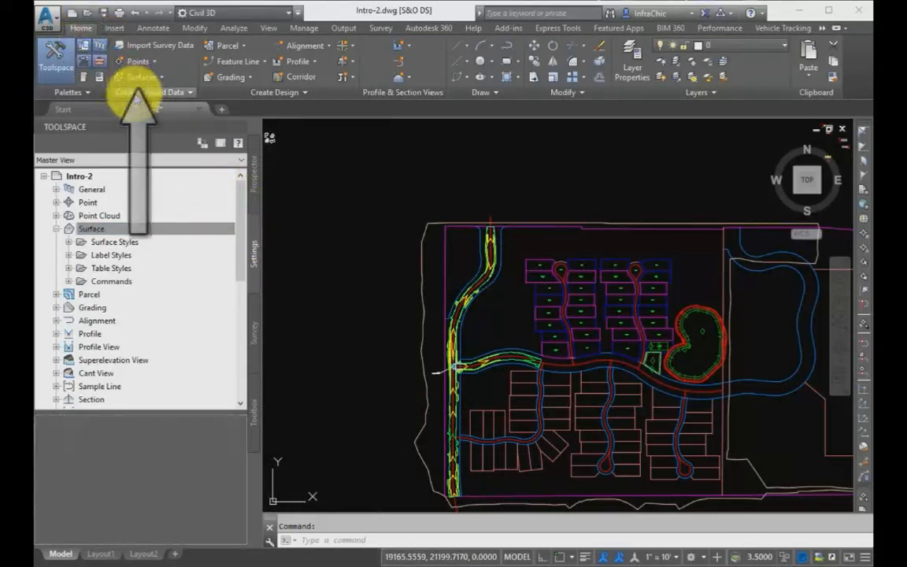
Check the default style and other properties offered by Create Surface, without creating a surface.
{"action": "left_click", "coordinate": [156, 76]}
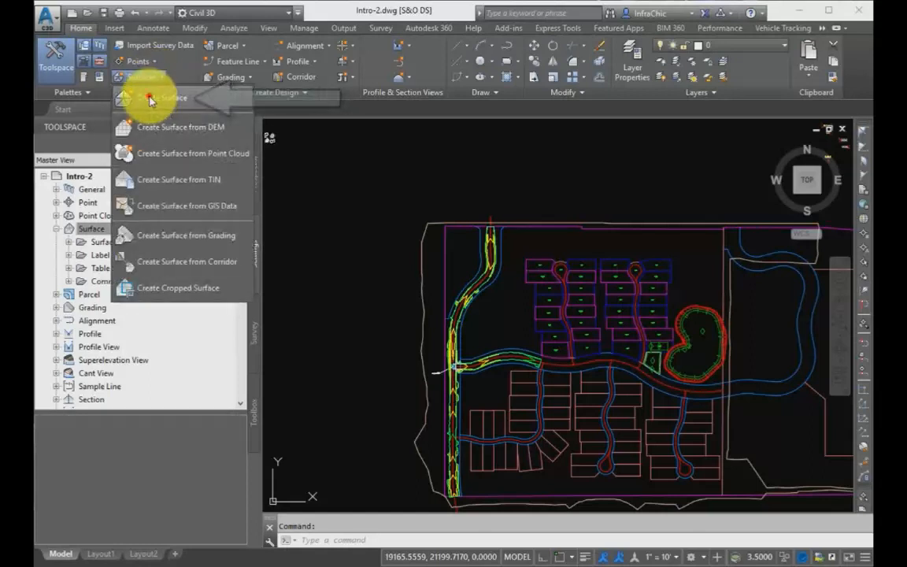
{"action": "left_click", "coordinate": [151, 98]}
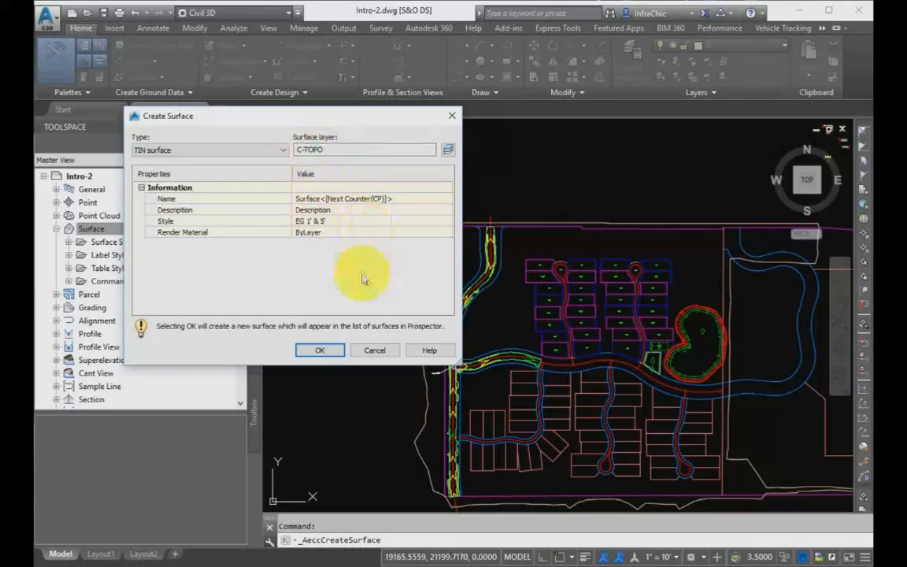
{"action": "left_click", "coordinate": [372, 351]}
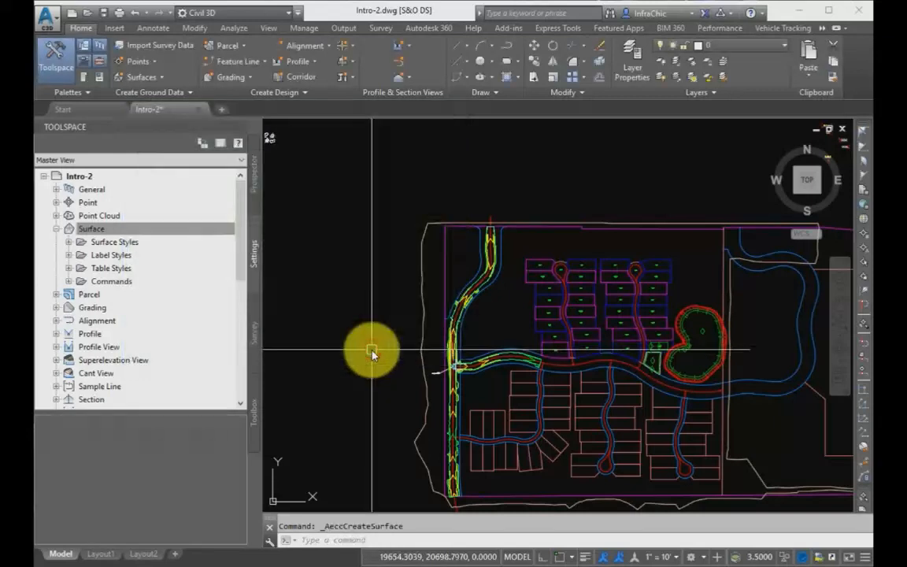
Browse the command-level settings under Surface to locate CreateSurface, then collapse the Commands and Surface branches.
{"action": "left_click", "coordinate": [152, 227]}
{"action": "left_click", "coordinate": [56, 229]}
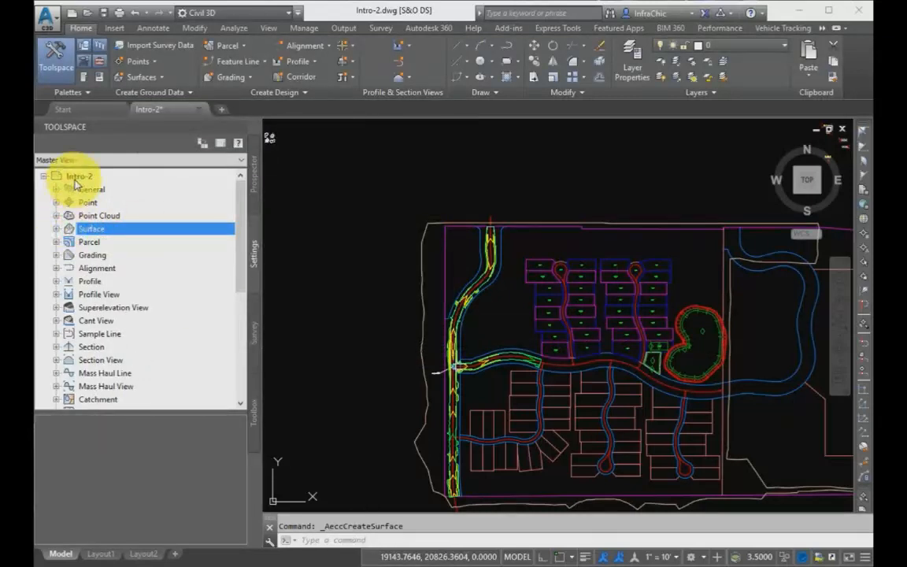
{"action": "left_click", "coordinate": [56, 228]}
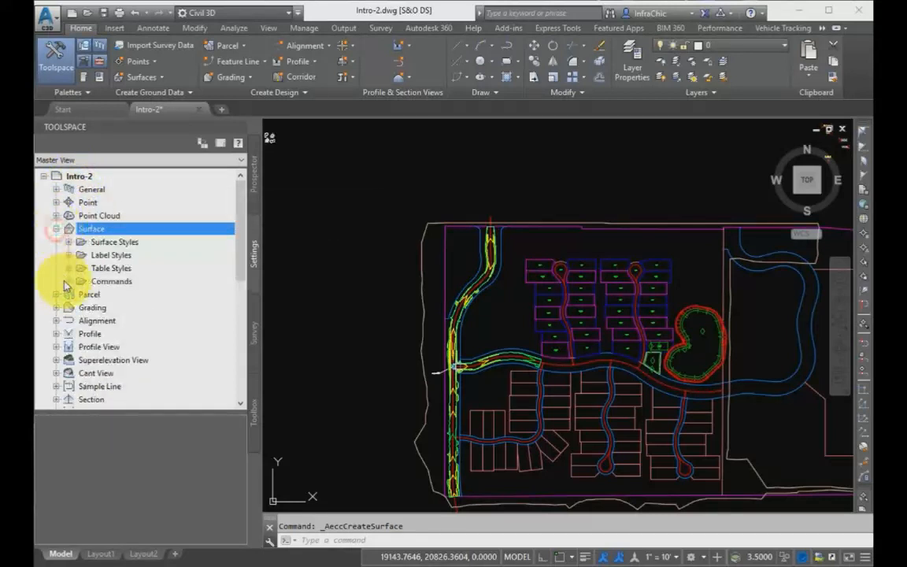
{"action": "left_click", "coordinate": [68, 281]}
{"action": "scroll", "coordinate": [110, 350], "scroll_direction": "down", "scroll_amount": 1}
{"action": "left_click", "coordinate": [129, 349]}
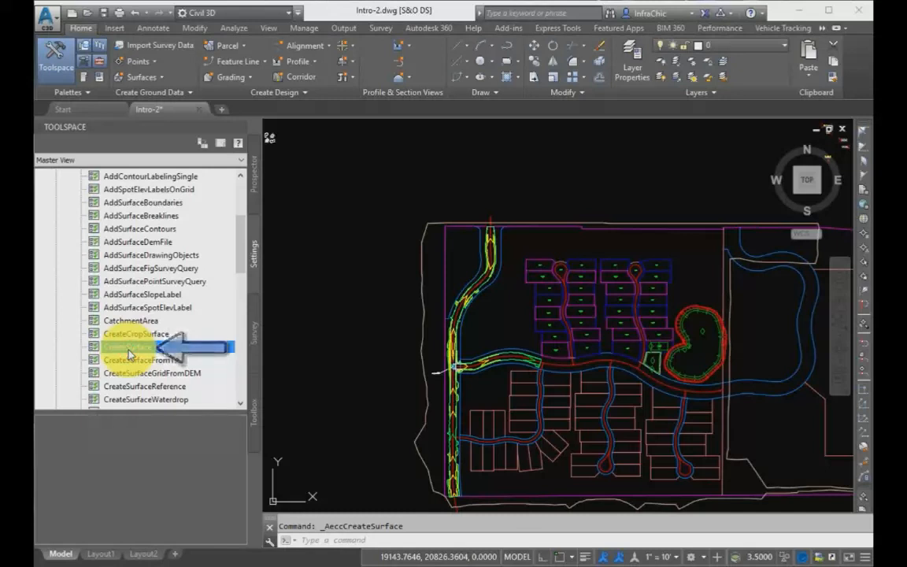
{"action": "scroll", "coordinate": [129, 352], "scroll_direction": "up", "scroll_amount": 1}
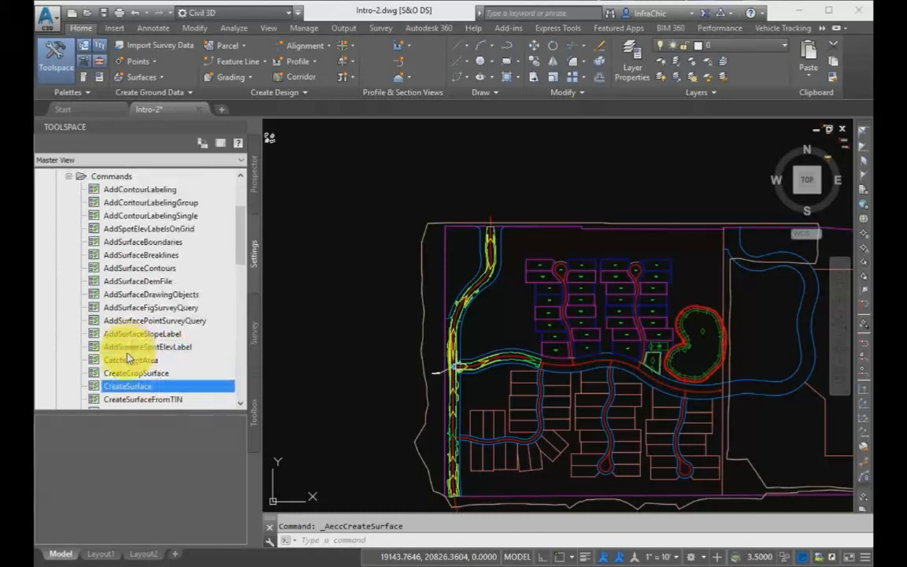
{"action": "left_click", "coordinate": [69, 177]}
{"action": "scroll", "coordinate": [69, 181], "scroll_direction": "up", "scroll_amount": 2}
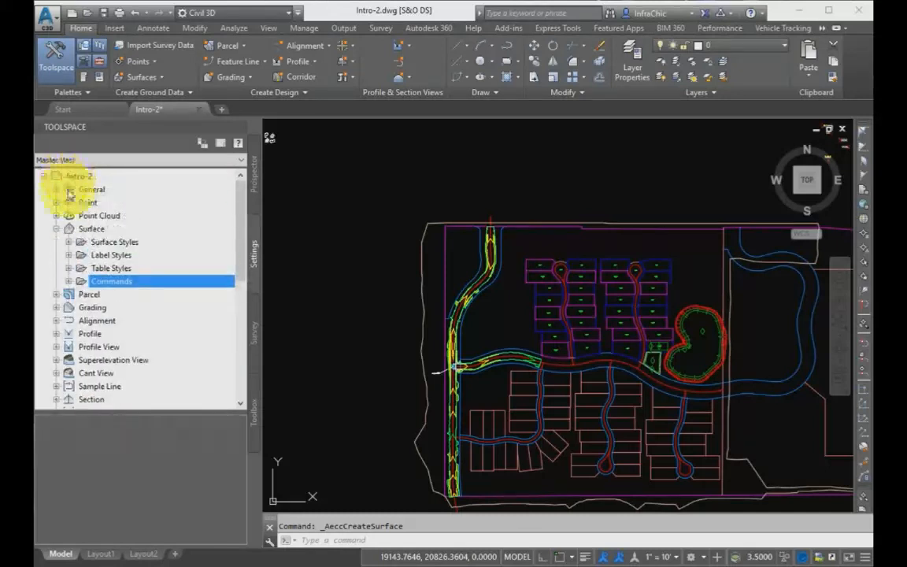
{"action": "left_click", "coordinate": [56, 228]}
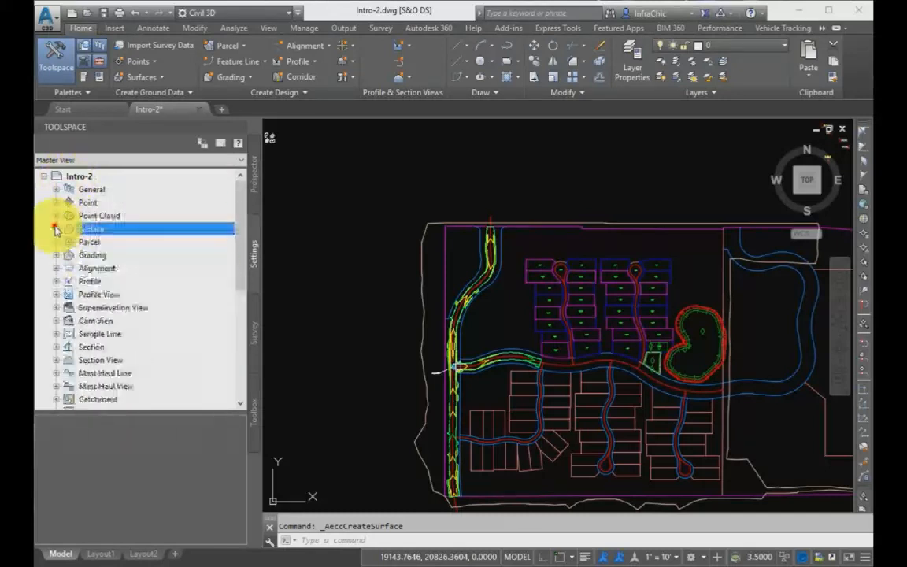
In the Intro-2 drawing settings, set the Tin Surface object layer's modifier to Suffix.
{"action": "right_click", "coordinate": [79, 180]}
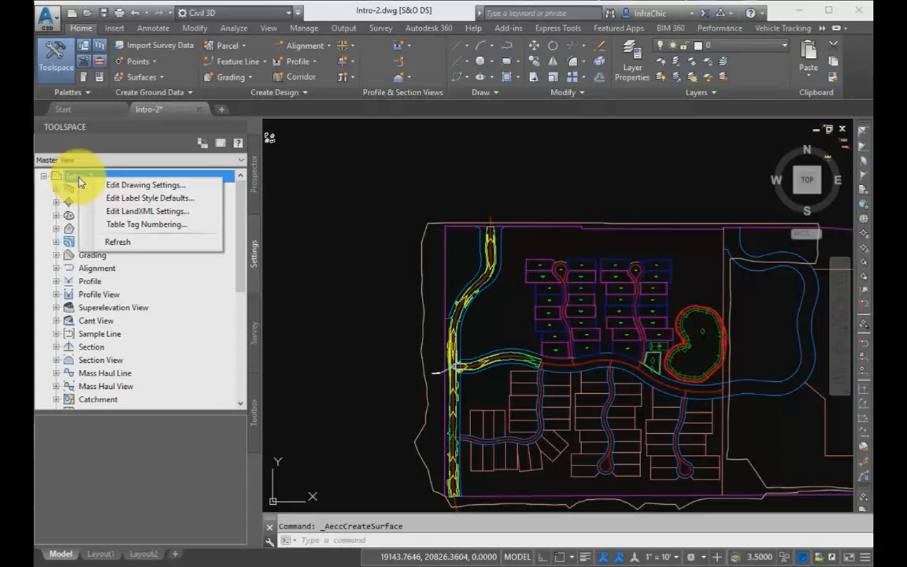
{"action": "left_click", "coordinate": [134, 187]}
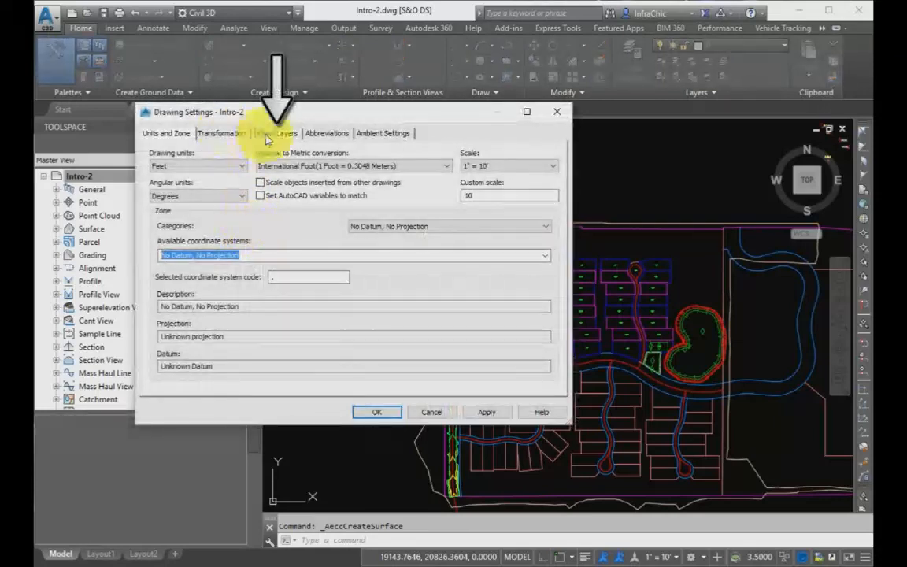
{"action": "left_click", "coordinate": [273, 135]}
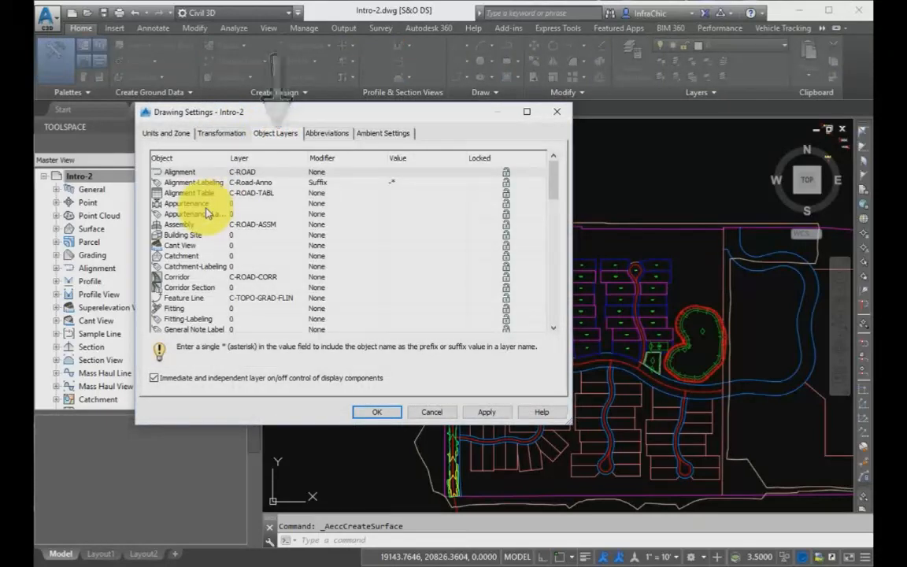
{"action": "scroll", "coordinate": [206, 213], "scroll_direction": "down", "scroll_amount": 1}
{"action": "scroll", "coordinate": [206, 212], "scroll_direction": "down", "scroll_amount": 8}
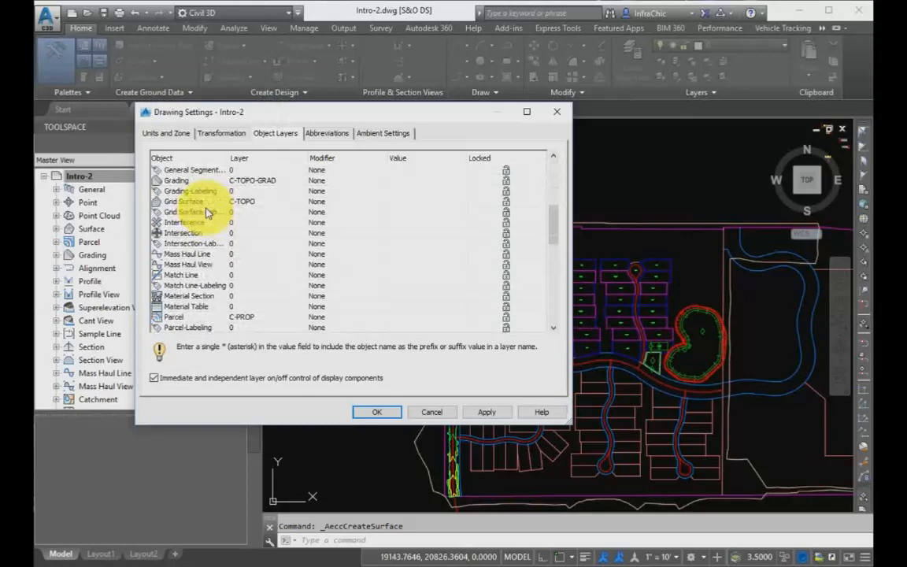
{"action": "scroll", "coordinate": [208, 214], "scroll_direction": "down", "scroll_amount": 3}
{"action": "scroll", "coordinate": [206, 212], "scroll_direction": "down", "scroll_amount": 7}
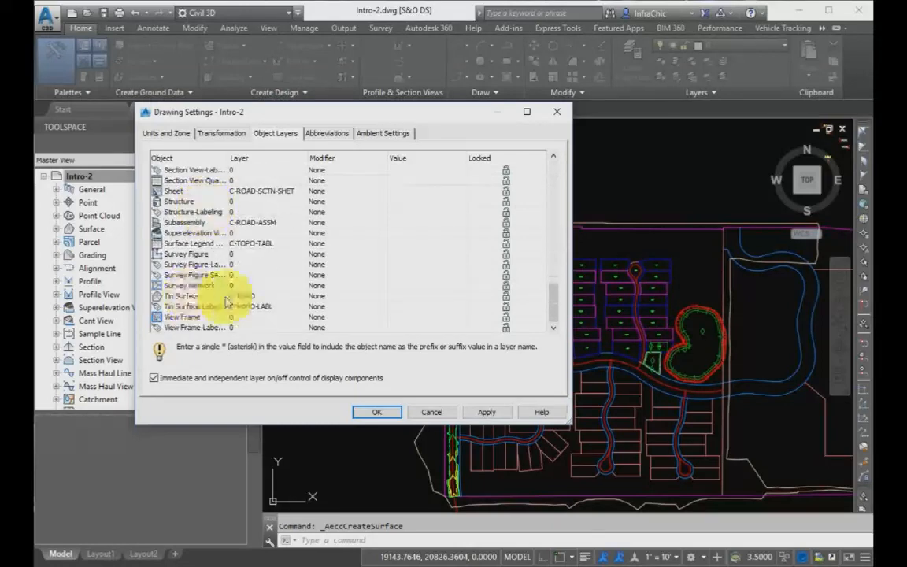
{"action": "left_click", "coordinate": [263, 297]}
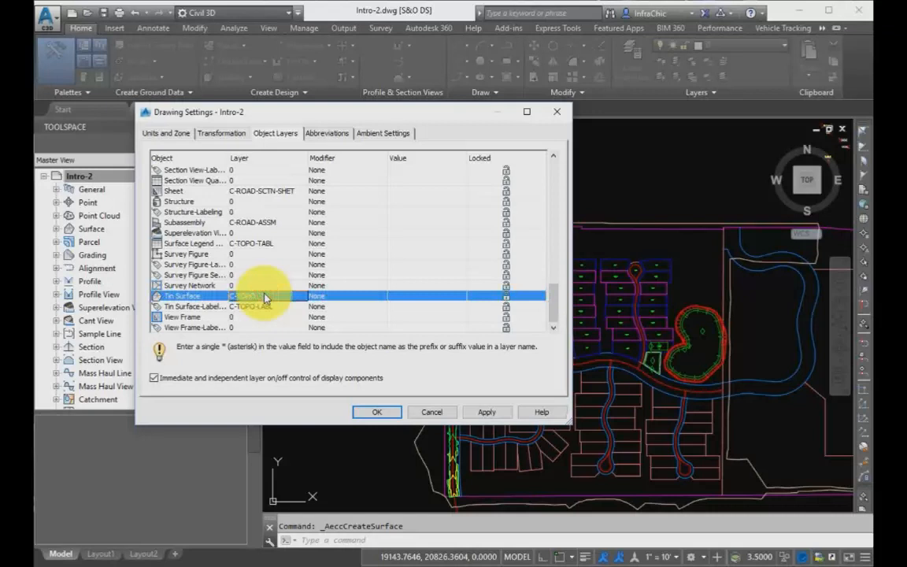
{"action": "left_click", "coordinate": [326, 297]}
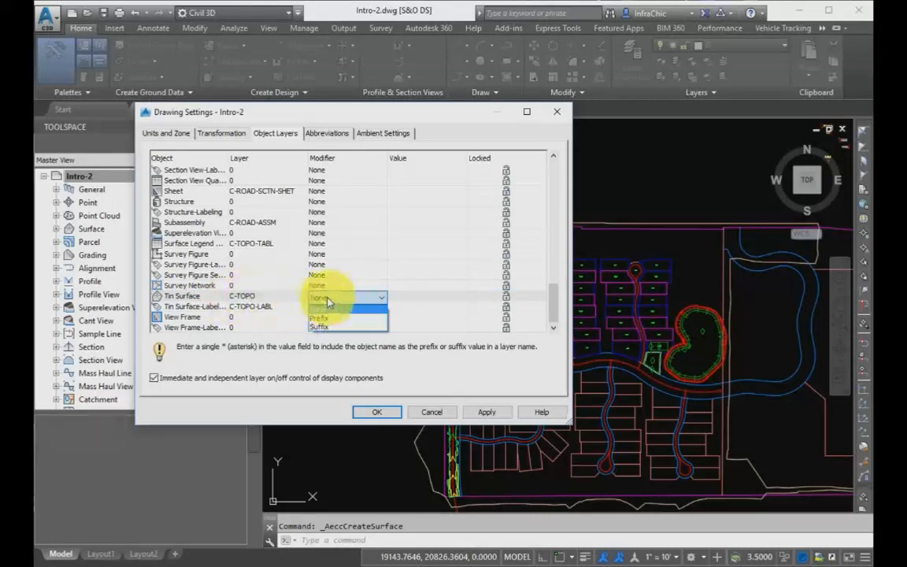
{"action": "left_click", "coordinate": [323, 322]}
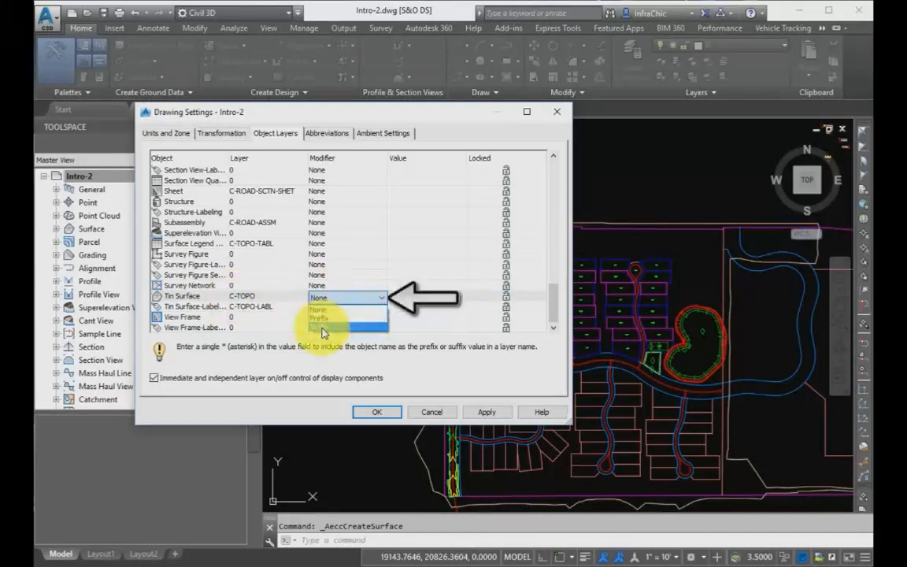
{"action": "left_click", "coordinate": [323, 331]}
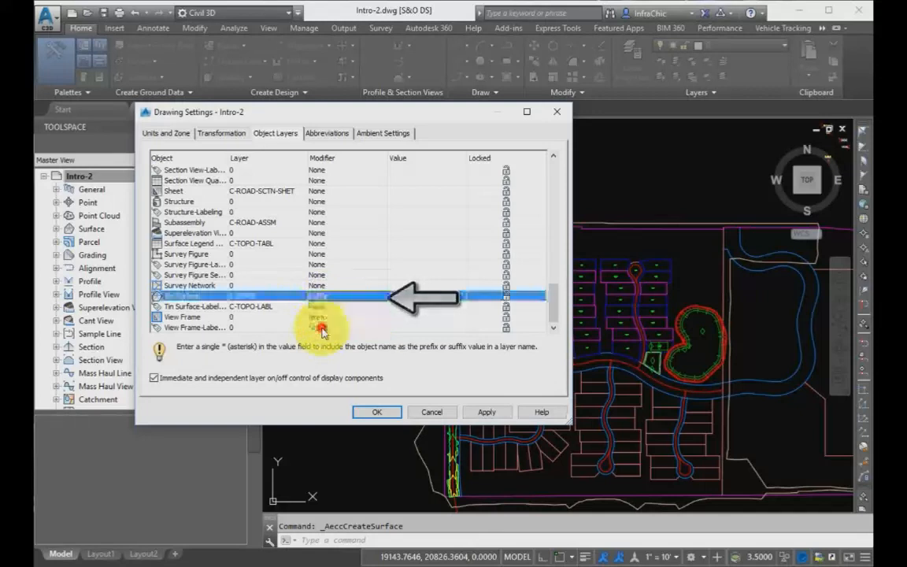
Set the Tin Surface layer's suffix value to -* and accept the drawing settings.
{"action": "left_click", "coordinate": [400, 295]}
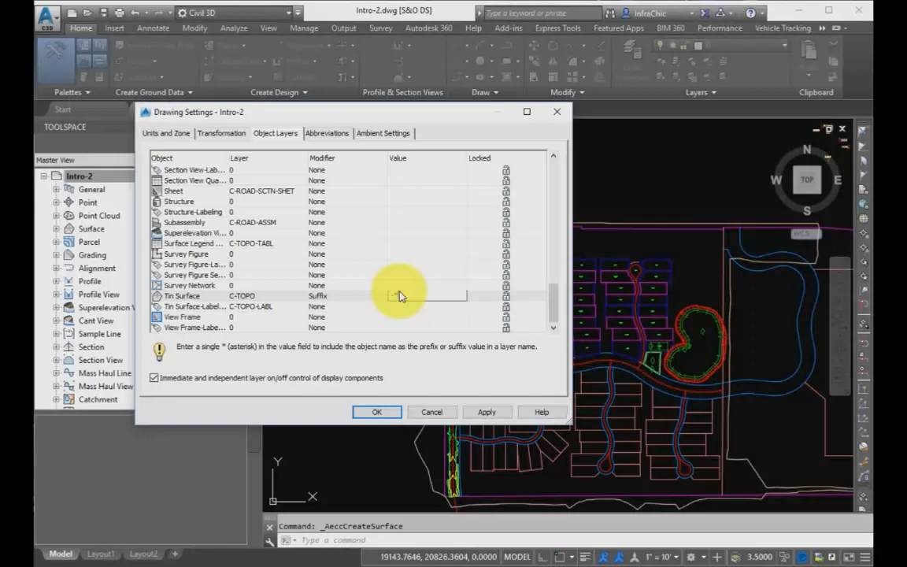
{"action": "type", "text": "-*"}
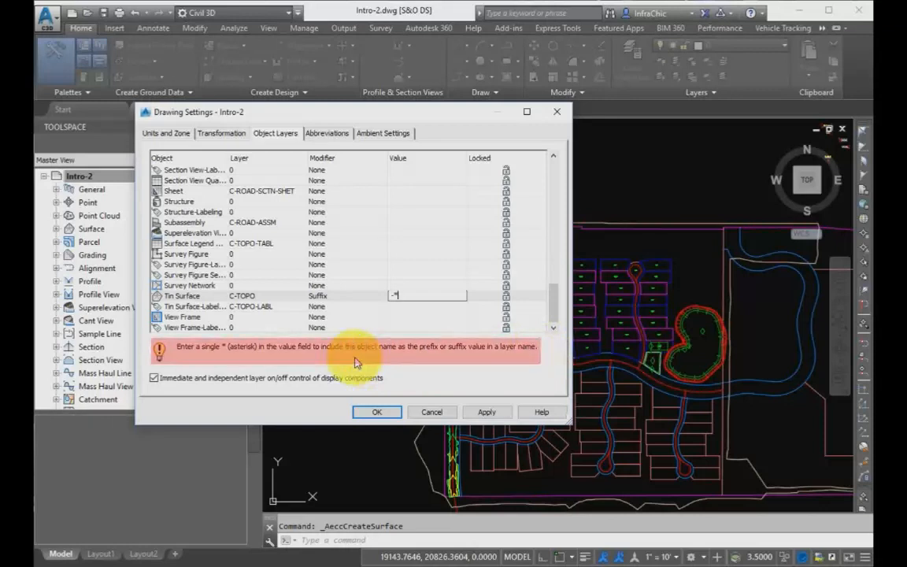
{"action": "key", "text": "BackSpace"}
{"action": "key", "text": "BackSpace"}
{"action": "key", "text": "Return"}
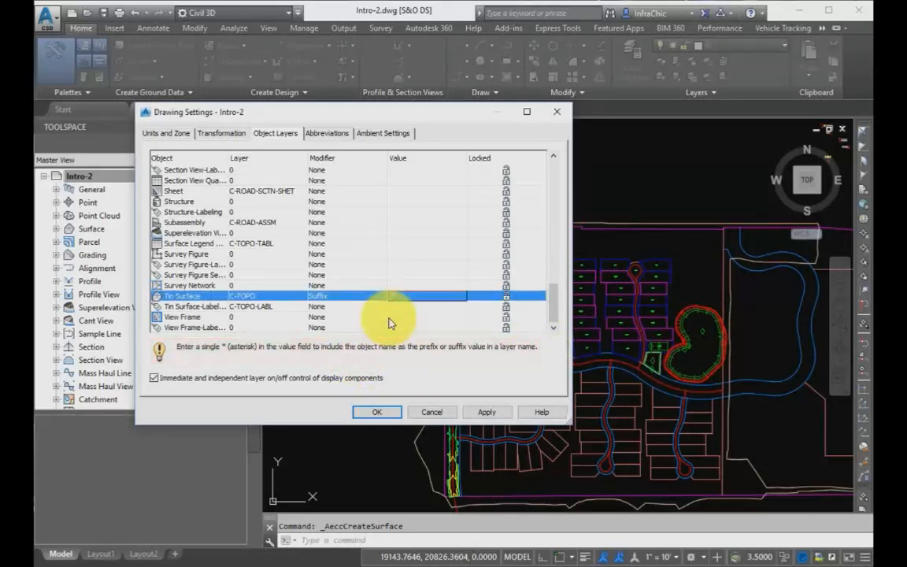
{"action": "left_click", "coordinate": [376, 411]}
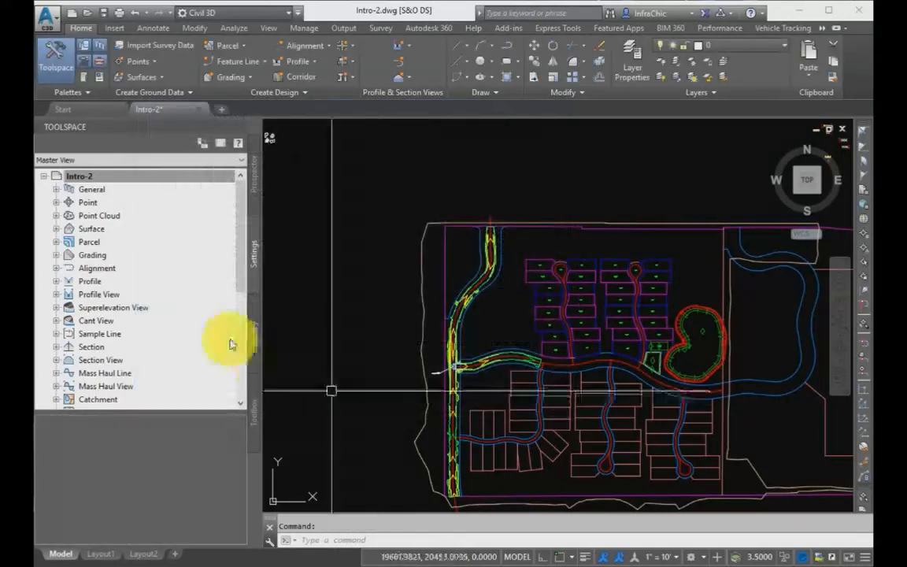
Check the layer naming in Create Surface by entering the surface name eg, without creating the surface.
{"action": "mouse_move", "coordinate": [176, 114]}
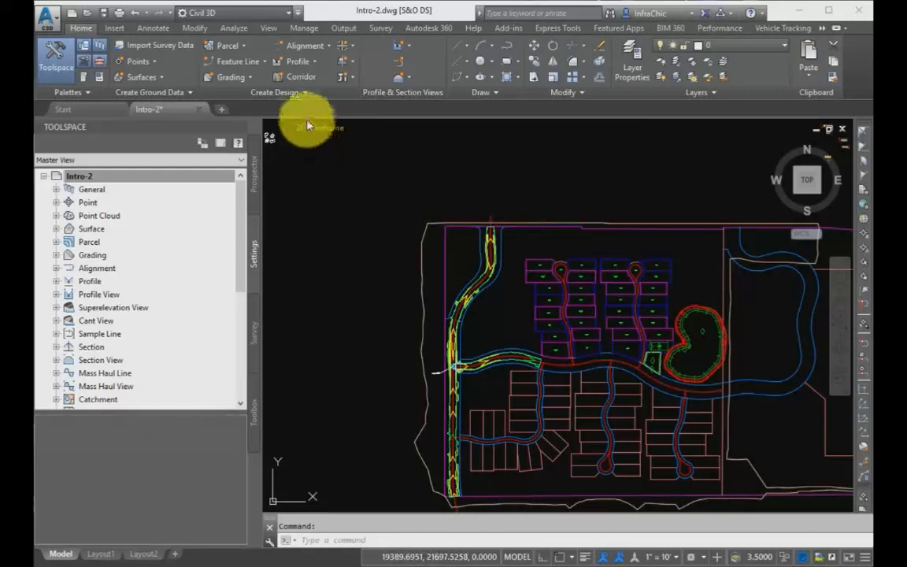
{"action": "left_click", "coordinate": [161, 79]}
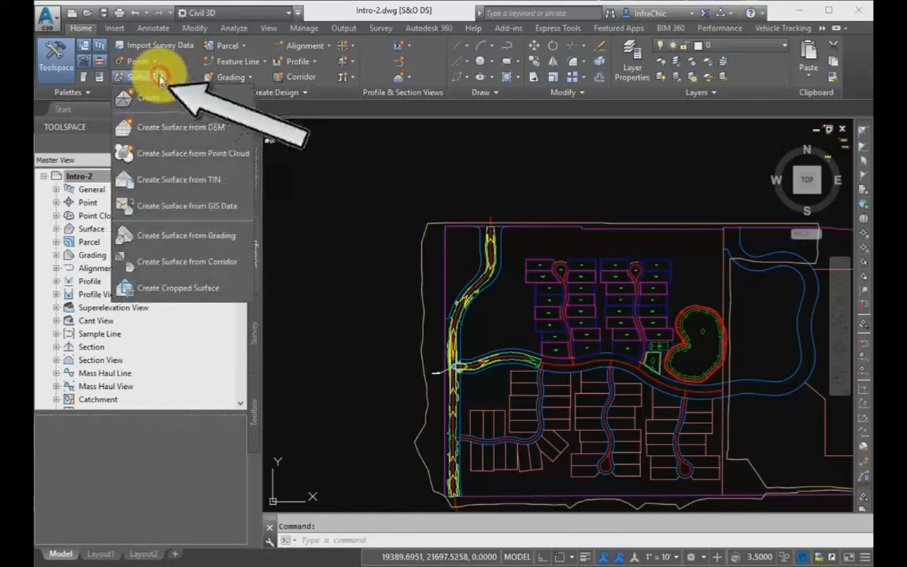
{"action": "left_click", "coordinate": [160, 101]}
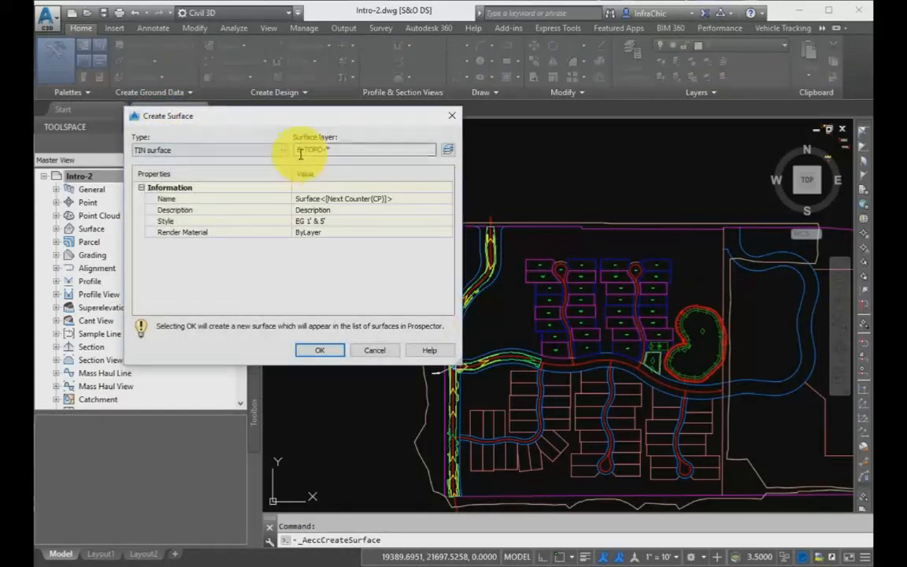
{"action": "left_click", "coordinate": [315, 196]}
{"action": "type", "text": "EG"}
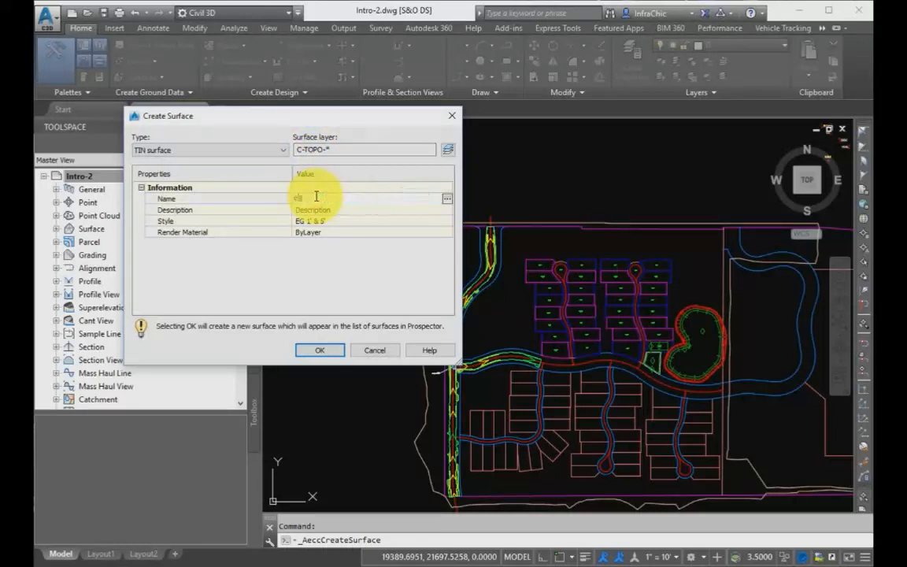
{"action": "key", "text": "Return"}
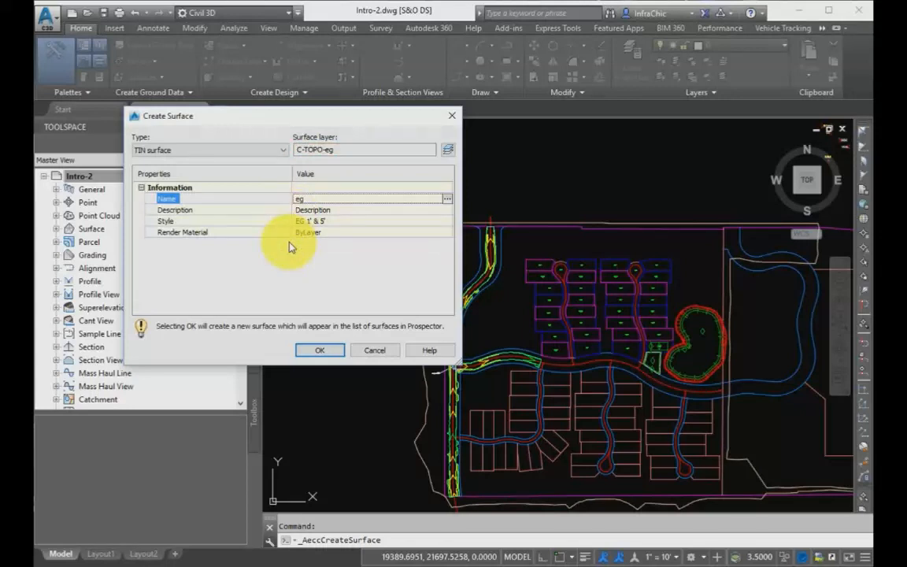
{"action": "left_click", "coordinate": [375, 349]}
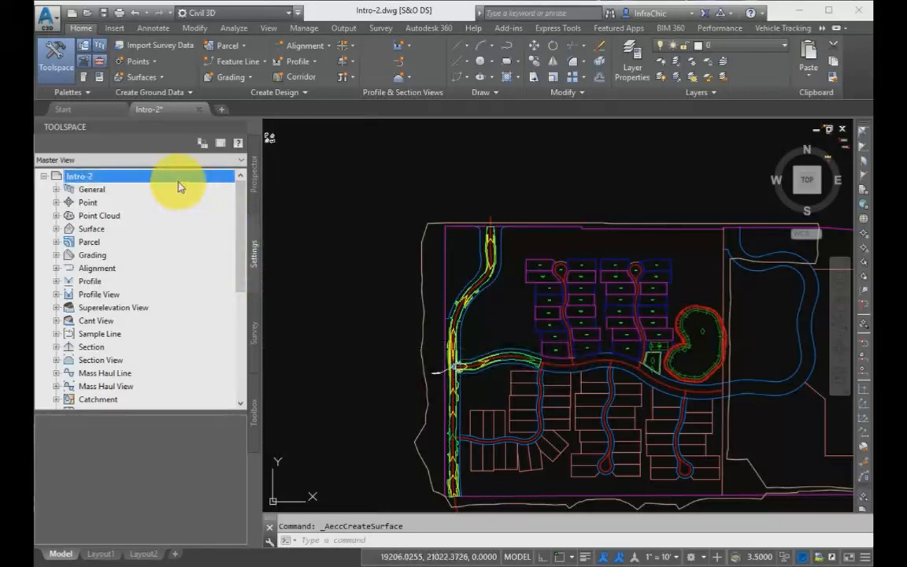
Open the command settings for CreateSurface from the Surface feature's Commands collection.
{"action": "left_click", "coordinate": [56, 229]}
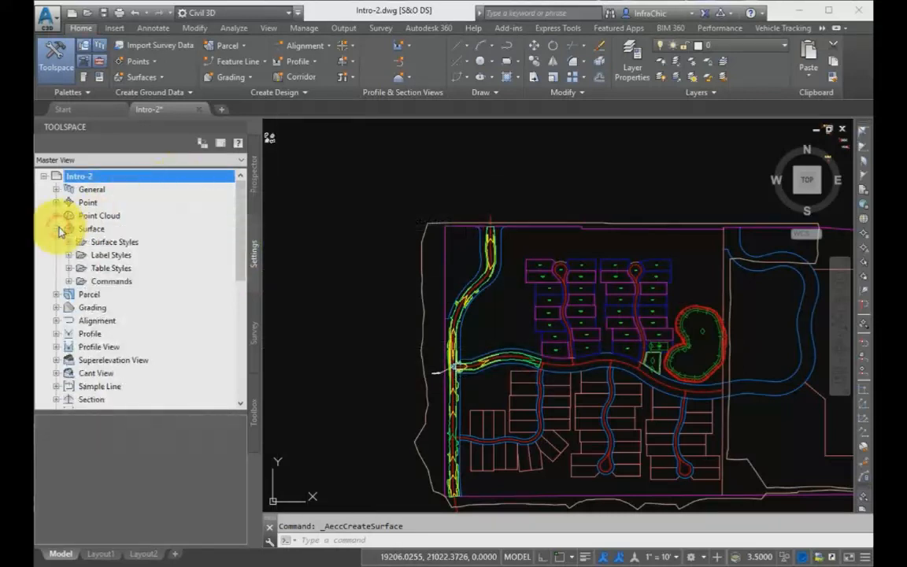
{"action": "left_click", "coordinate": [68, 281]}
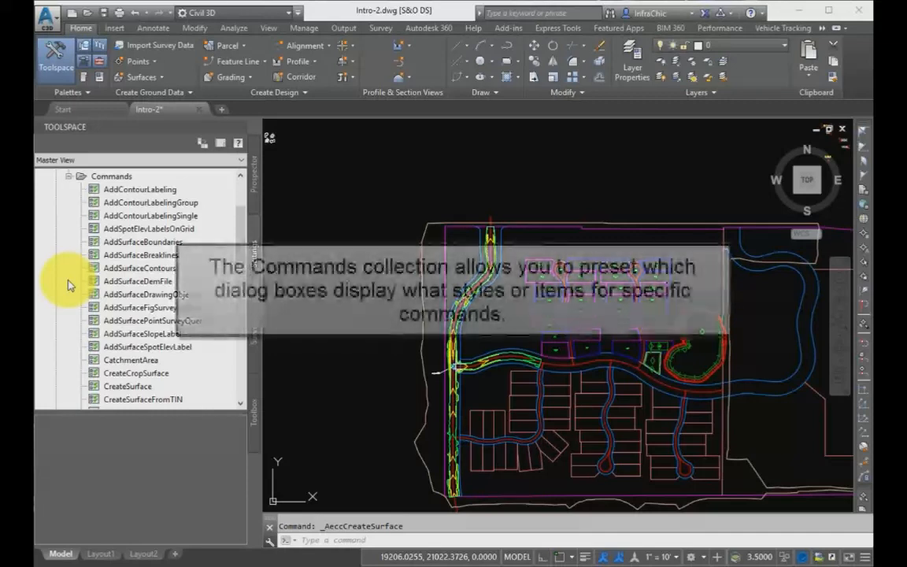
{"action": "scroll", "coordinate": [68, 286], "scroll_direction": "down", "scroll_amount": 4}
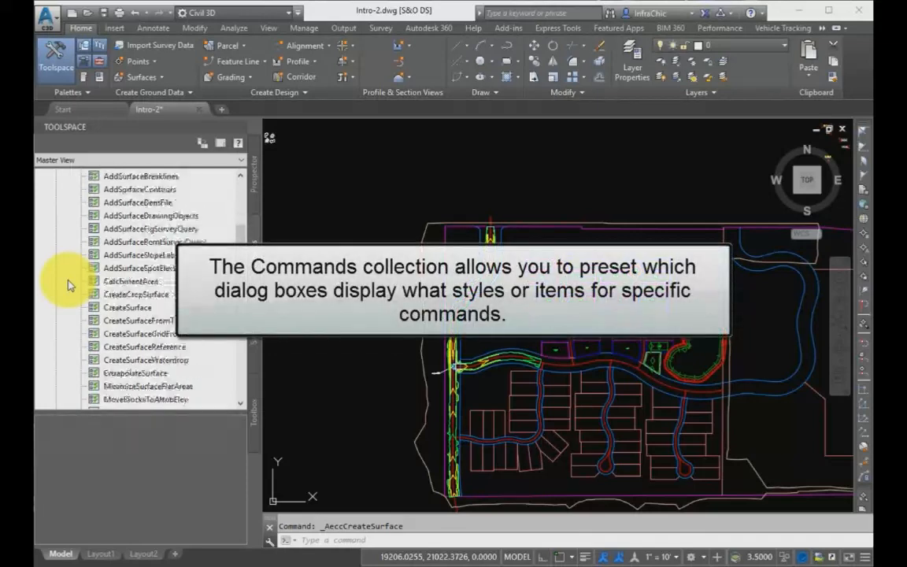
{"action": "scroll", "coordinate": [69, 286], "scroll_direction": "up", "scroll_amount": 2}
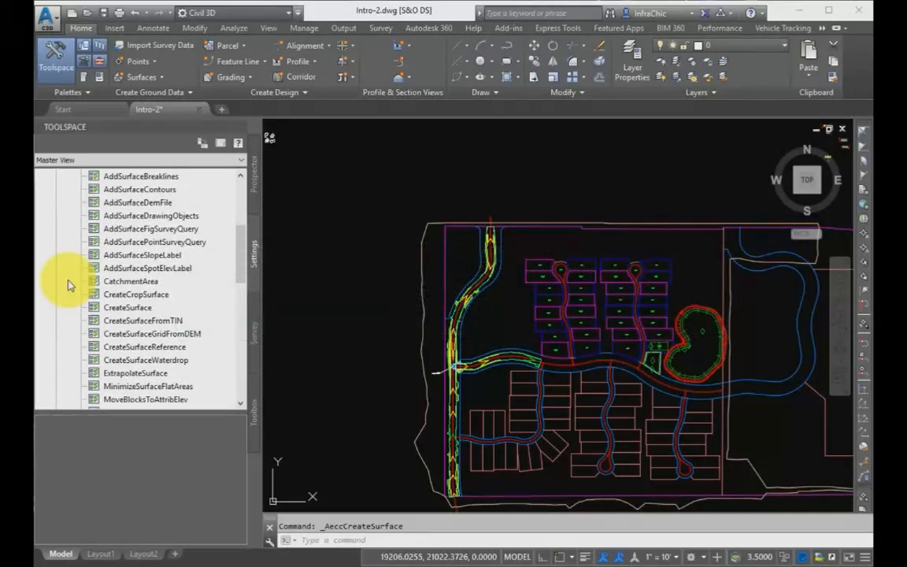
{"action": "scroll", "coordinate": [68, 286], "scroll_direction": "down", "scroll_amount": 2}
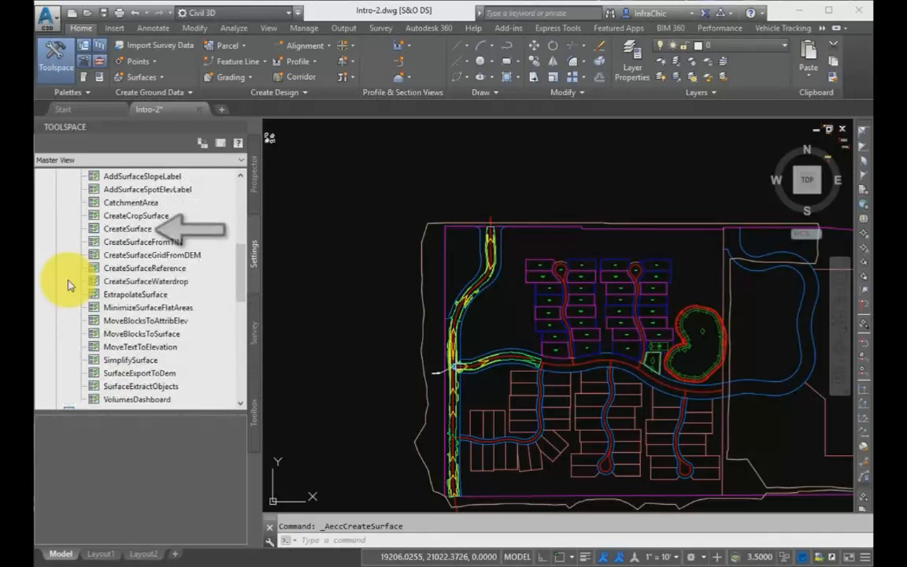
{"action": "right_click", "coordinate": [125, 229]}
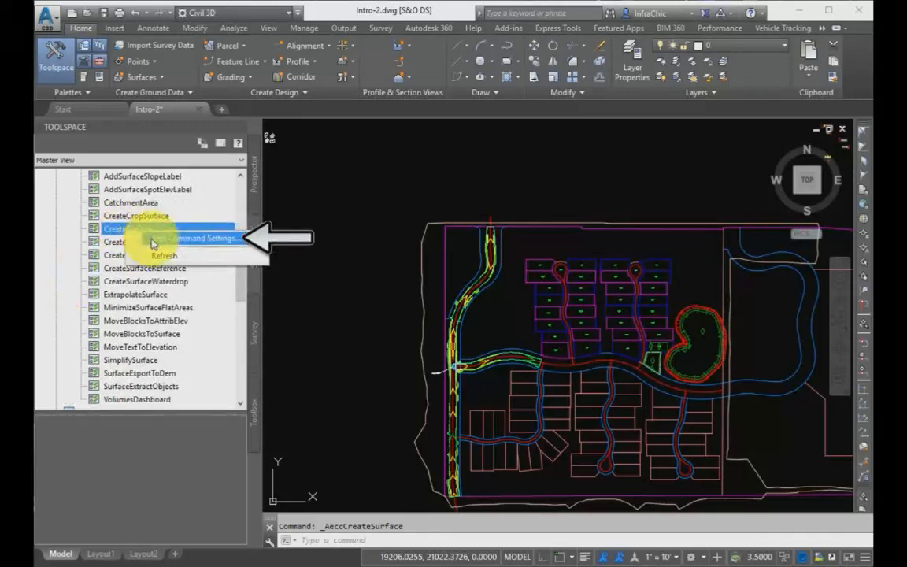
{"action": "left_click", "coordinate": [152, 238]}
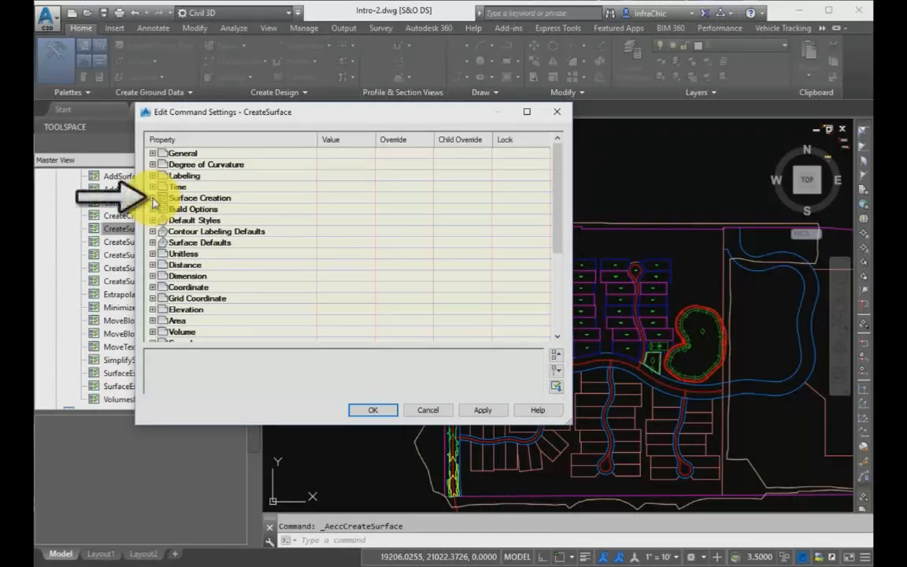
Replace the Surface prefix with TIN in the Surface Name Template, keeping the Next Counter field, and apply and accept the command settings.
{"action": "left_click", "coordinate": [153, 198]}
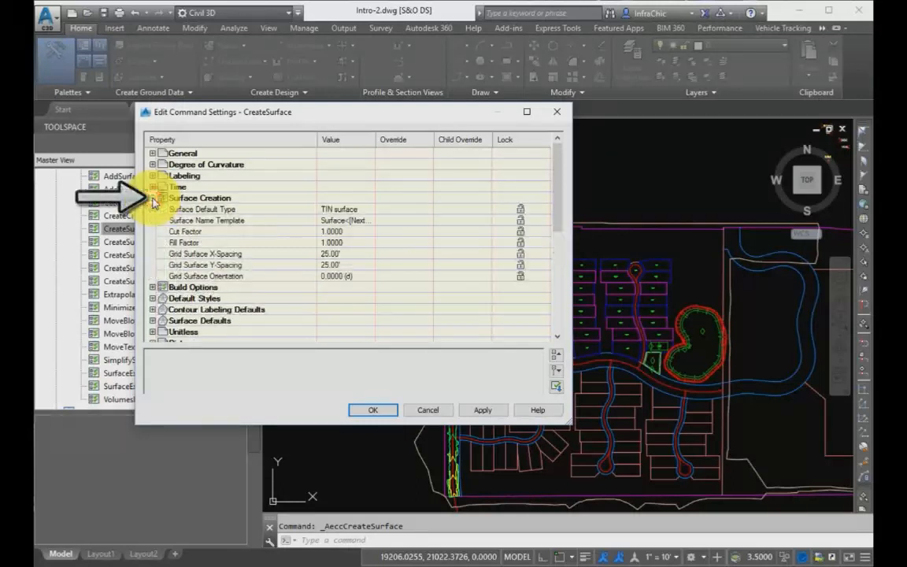
{"action": "left_click", "coordinate": [334, 221]}
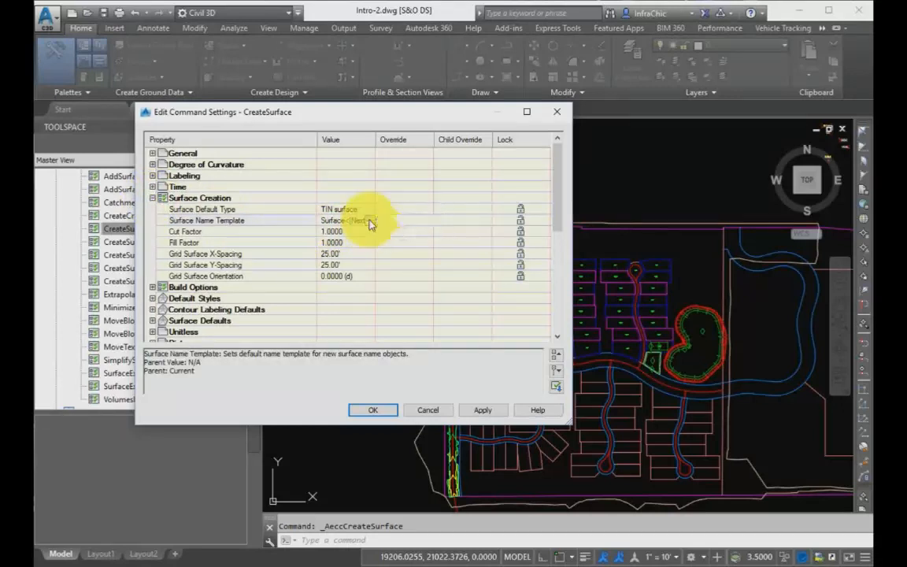
{"action": "left_click", "coordinate": [370, 221]}
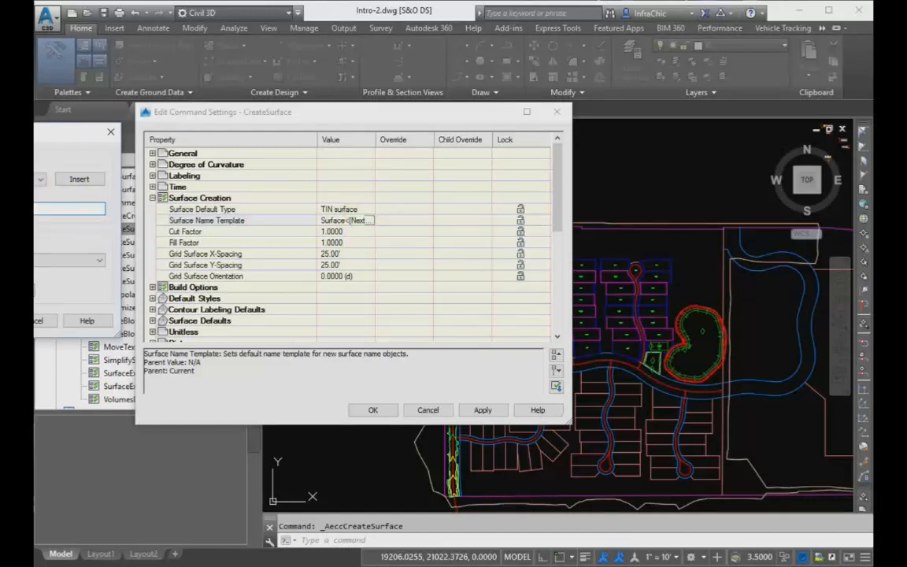
{"action": "left_click_drag", "start_coordinate": [34, 133], "coordinate": [182, 155]}
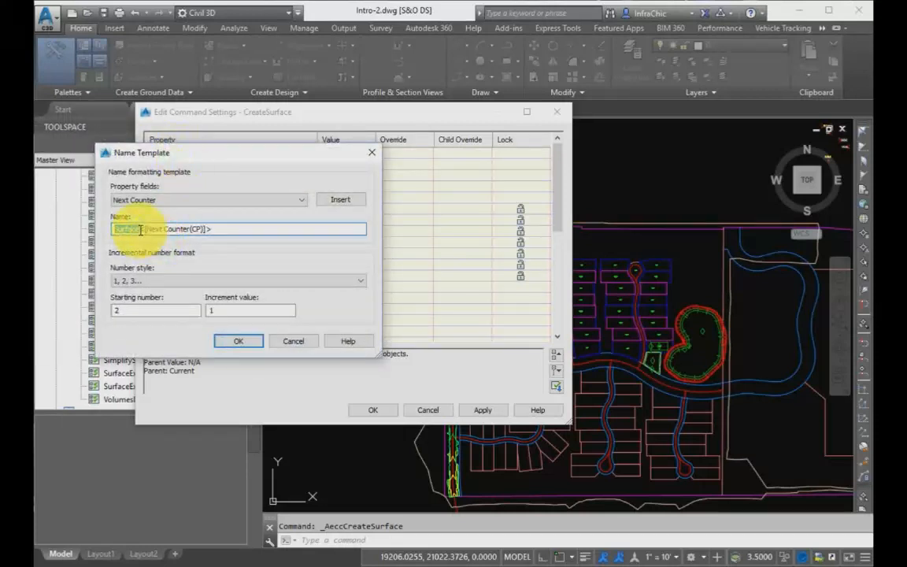
{"action": "type", "text": "TIN"}
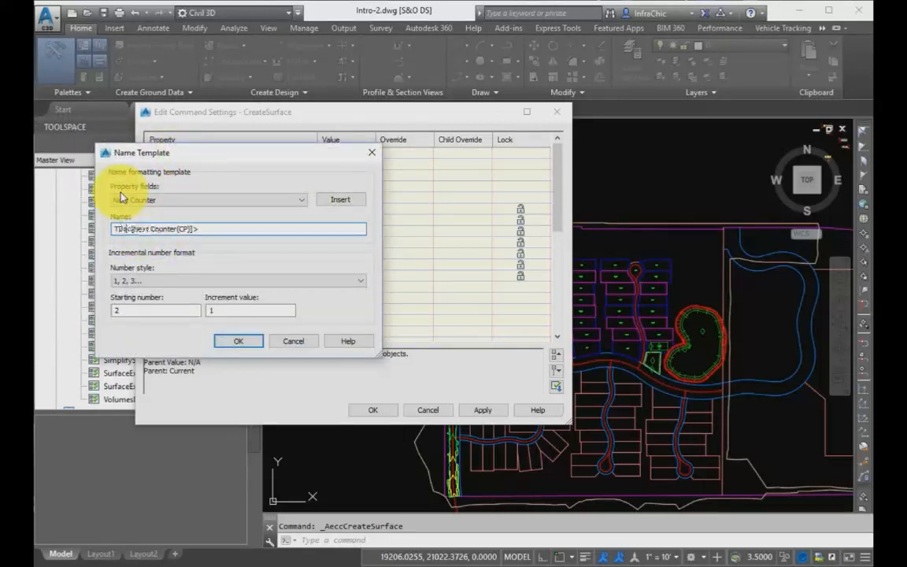
{"action": "left_click", "coordinate": [241, 342]}
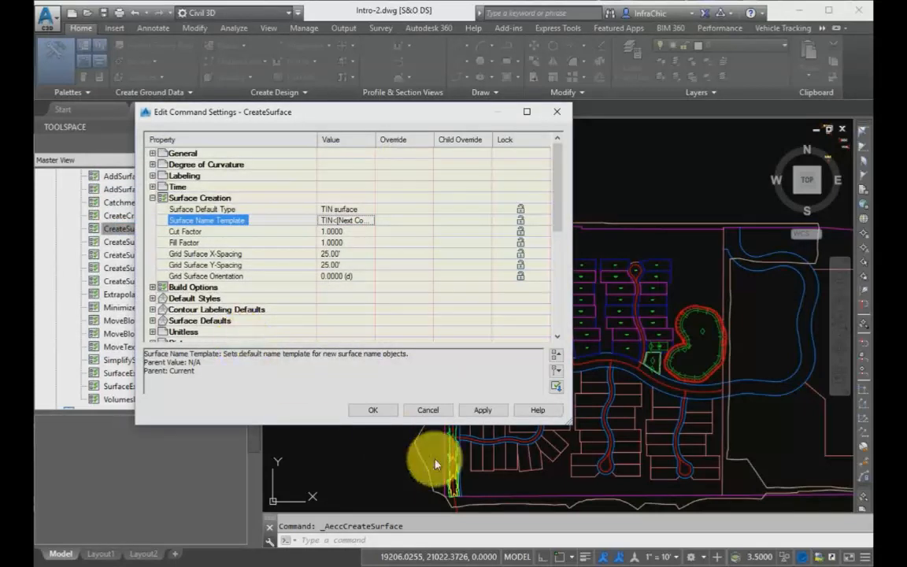
{"action": "left_click", "coordinate": [484, 411]}
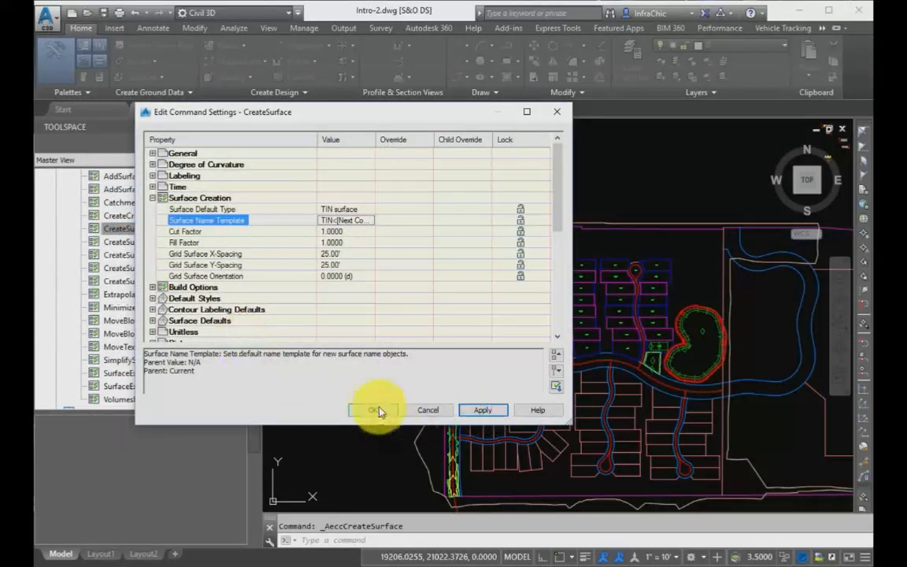
{"action": "left_click", "coordinate": [373, 410]}
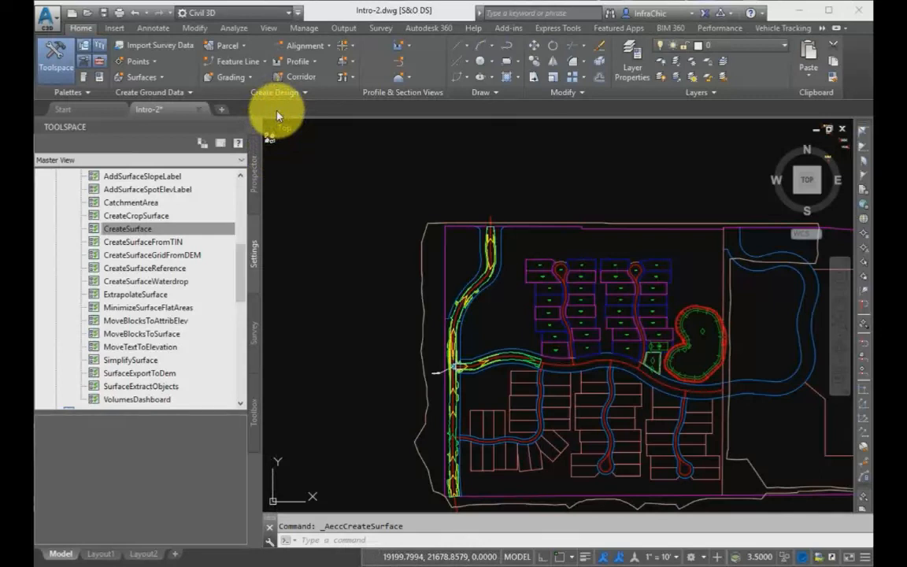
Check the default name template in Create Surface, without creating the surface.
{"action": "left_click", "coordinate": [156, 78]}
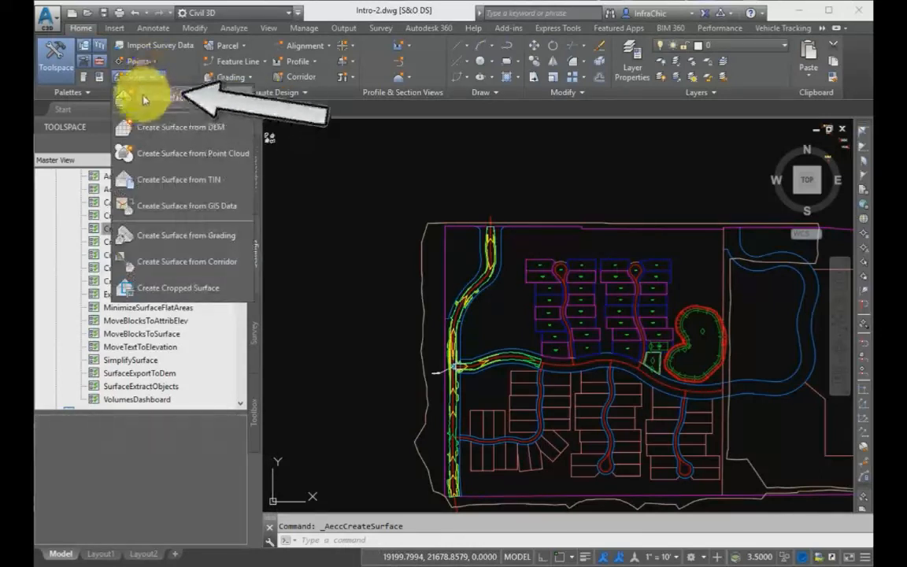
{"action": "left_click", "coordinate": [134, 96]}
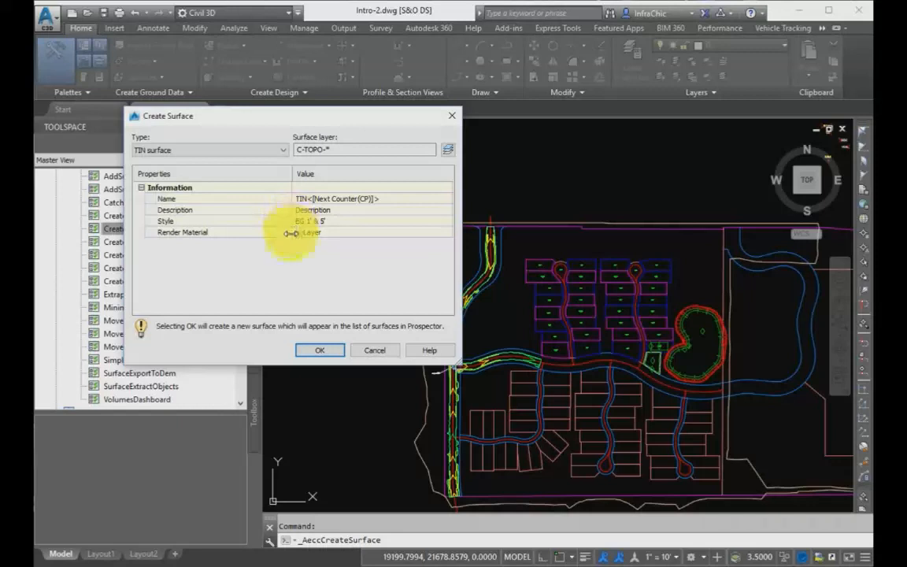
{"action": "left_click", "coordinate": [375, 351]}
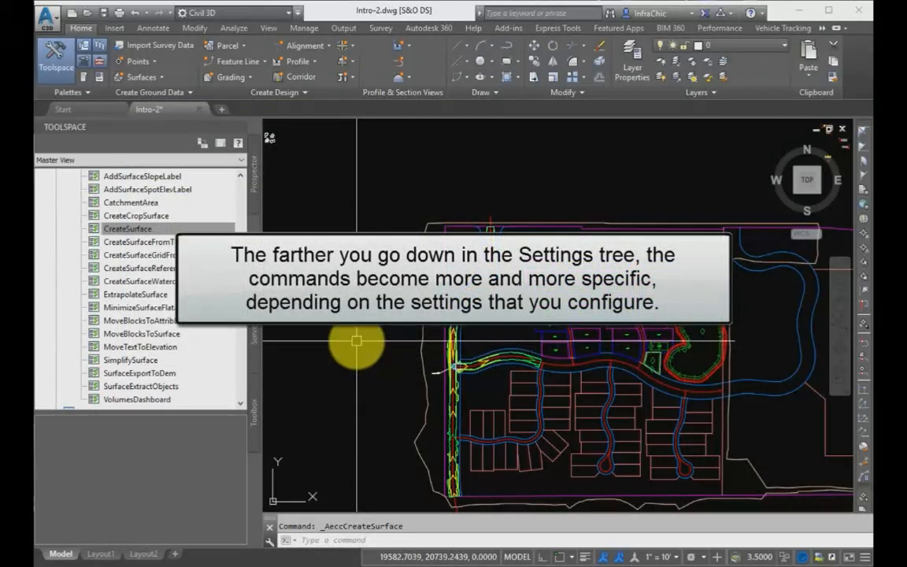
Review the drawing, Surface feature and AddContourLabeling command levels of the settings tree, and collapse the Commands and Surface collections.
{"action": "scroll", "coordinate": [236, 330], "scroll_direction": "down", "scroll_amount": 5}
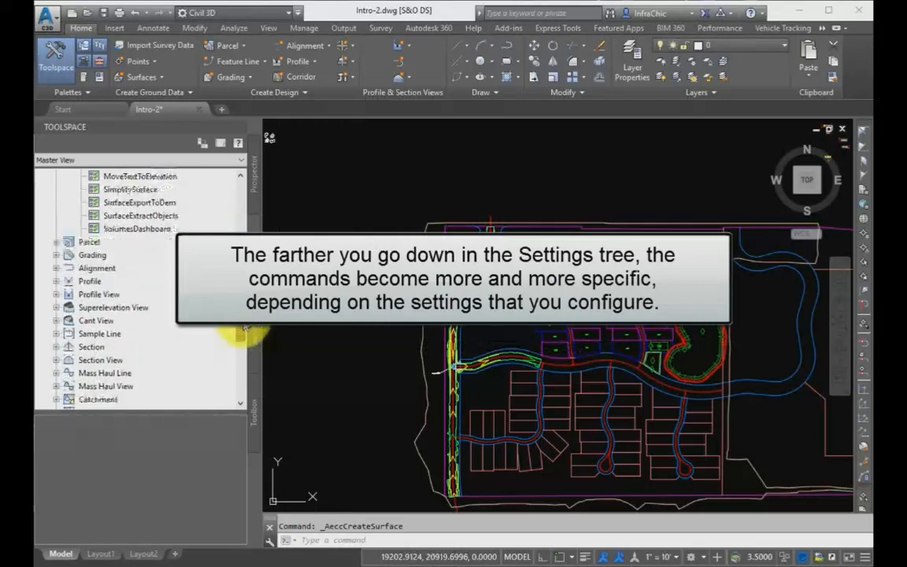
{"action": "scroll", "coordinate": [245, 328], "scroll_direction": "up", "scroll_amount": 9}
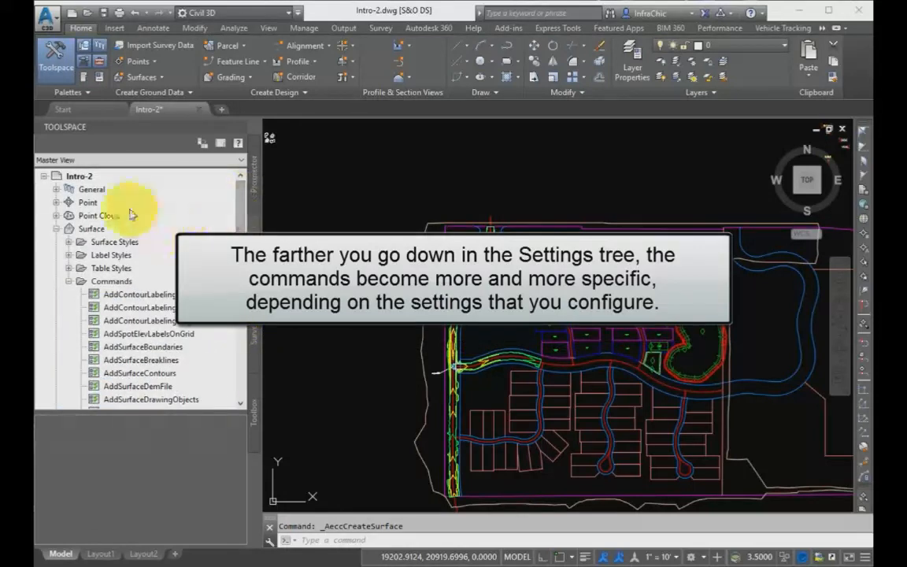
{"action": "left_click", "coordinate": [87, 176]}
{"action": "left_click", "coordinate": [93, 228]}
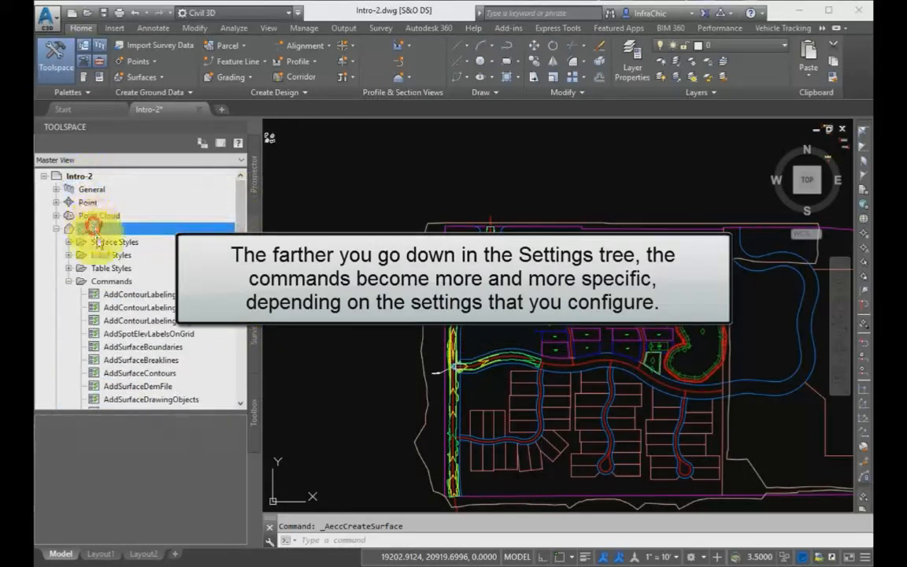
{"action": "left_click", "coordinate": [109, 294]}
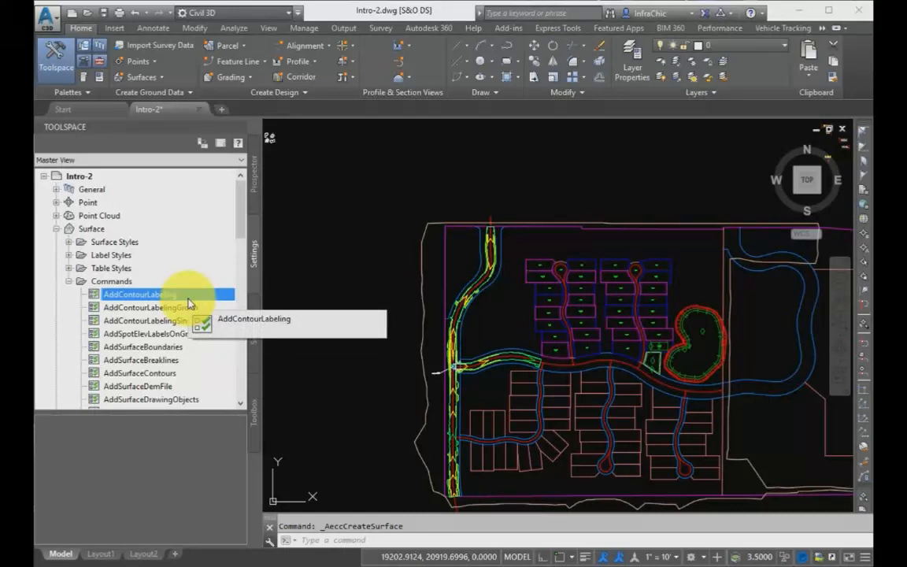
{"action": "left_click", "coordinate": [69, 280]}
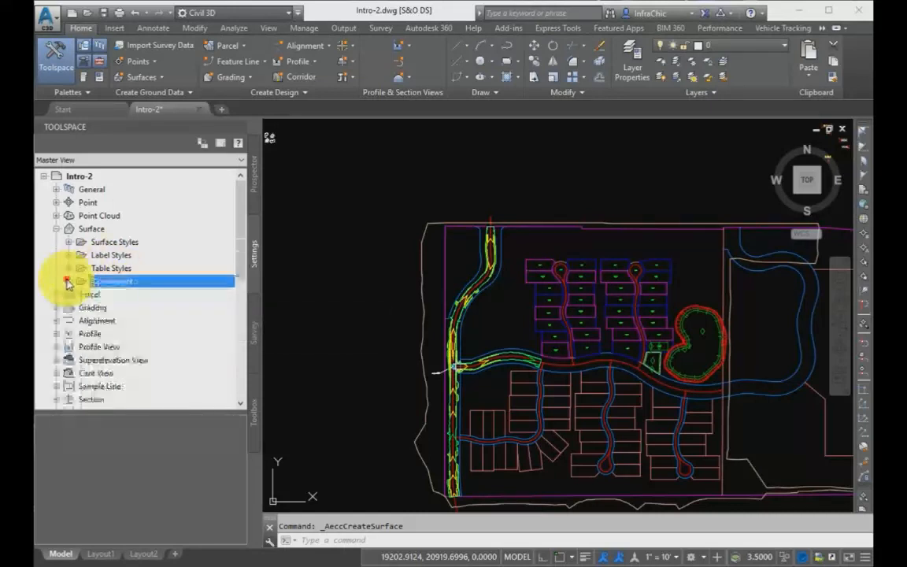
{"action": "left_click", "coordinate": [55, 229]}
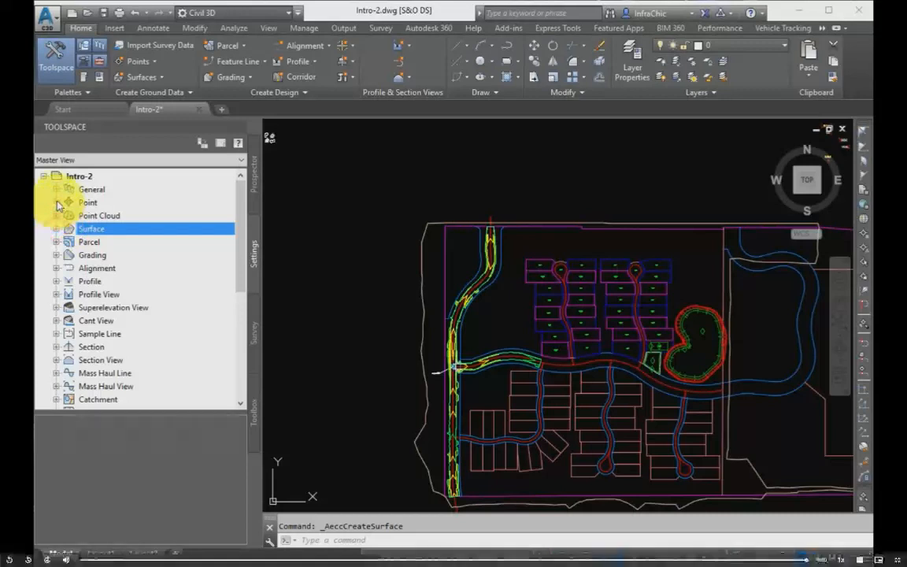